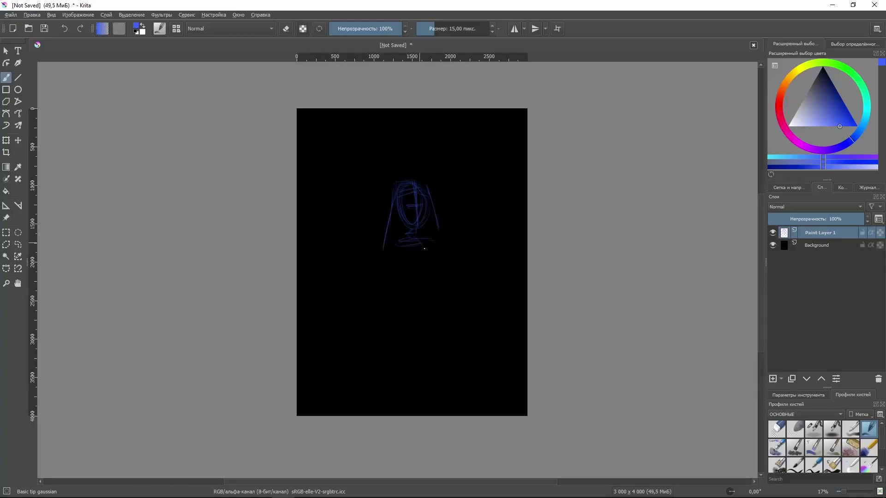
# Sketch the robe's vertical folds below the figure's shoulders
pyautogui.moveTo(426, 247); pyautogui.dragTo(428, 290)
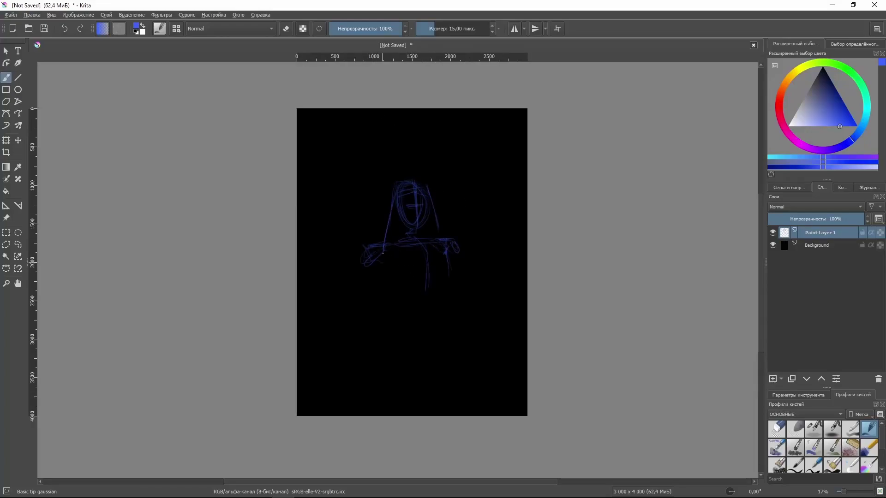
pyautogui.moveTo(388, 247); pyautogui.dragTo(390, 316)
pyautogui.moveTo(364, 261); pyautogui.dragTo(361, 413)
pyautogui.moveTo(464, 256); pyautogui.dragTo(470, 381)
pyautogui.moveTo(369, 266); pyautogui.dragTo(379, 294)
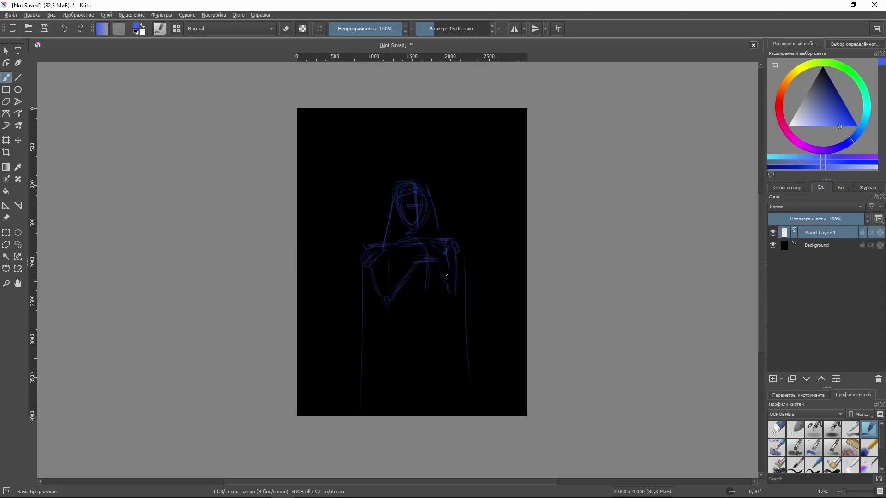
pyautogui.scroll(1, 447, 275)
# Sketch the long sword blade and crossguard down the figure, thickening the blade
pyautogui.moveTo(386, 213); pyautogui.dragTo(394, 433)
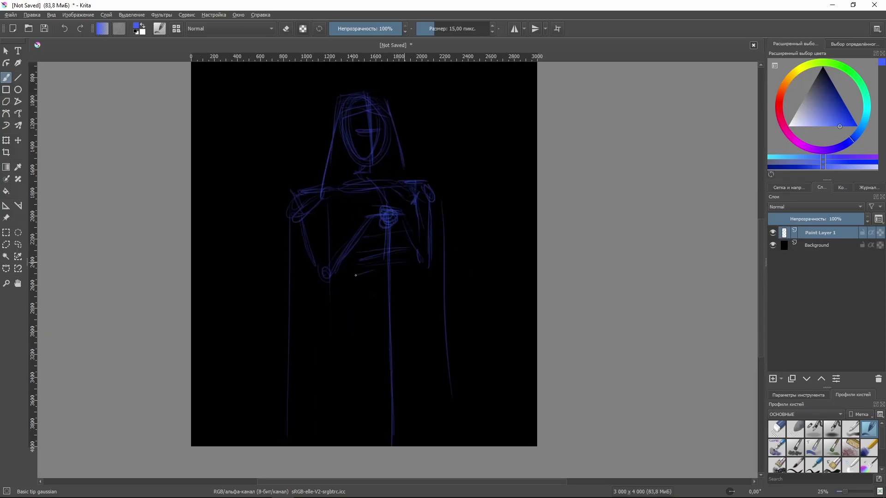
pyautogui.moveTo(356, 276)
pyautogui.mouseDown()
pyautogui.moveTo(397, 268)
pyautogui.moveTo(399, 446)
pyautogui.moveTo(383, 446)
pyautogui.mouseUp()
pyautogui.moveTo(379, 266); pyautogui.dragTo(383, 383)
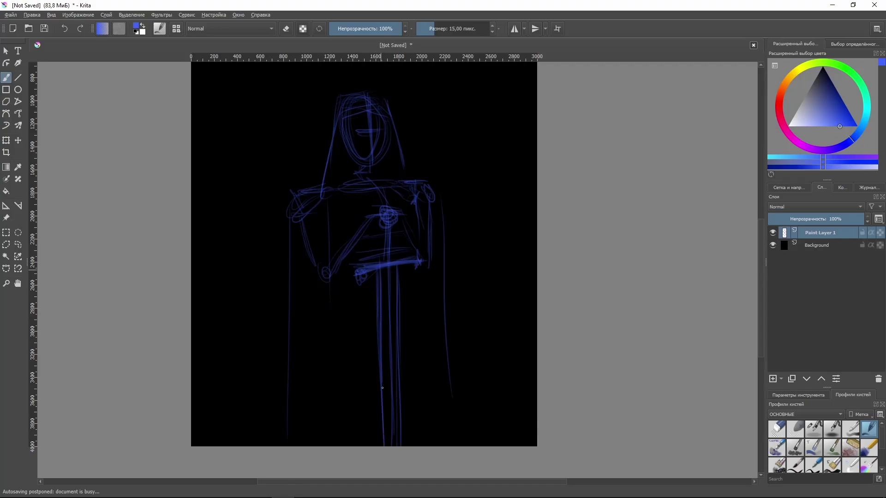
pyautogui.moveTo(383, 332); pyautogui.dragTo(386, 441)
# Sketch the left shoulder, arm and lower robe, fade the layer to 37%, and add Paint Layer 2
pyautogui.moveTo(323, 196); pyautogui.dragTo(286, 251)
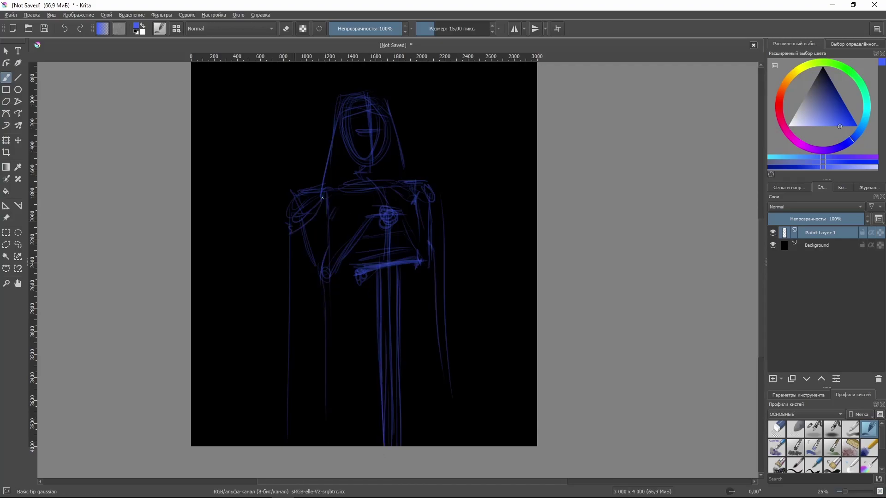
pyautogui.moveTo(288, 191); pyautogui.dragTo(324, 200)
pyautogui.moveTo(321, 253); pyautogui.dragTo(288, 342)
pyautogui.moveTo(329, 310); pyautogui.dragTo(328, 443)
pyautogui.moveTo(290, 350); pyautogui.dragTo(289, 447)
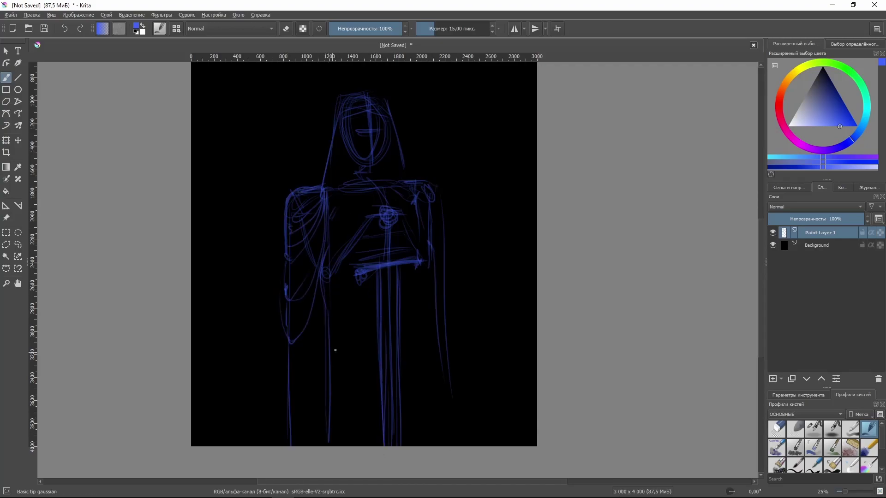
pyautogui.moveTo(788, 218); pyautogui.dragTo(804, 219)
pyautogui.press('Insert')
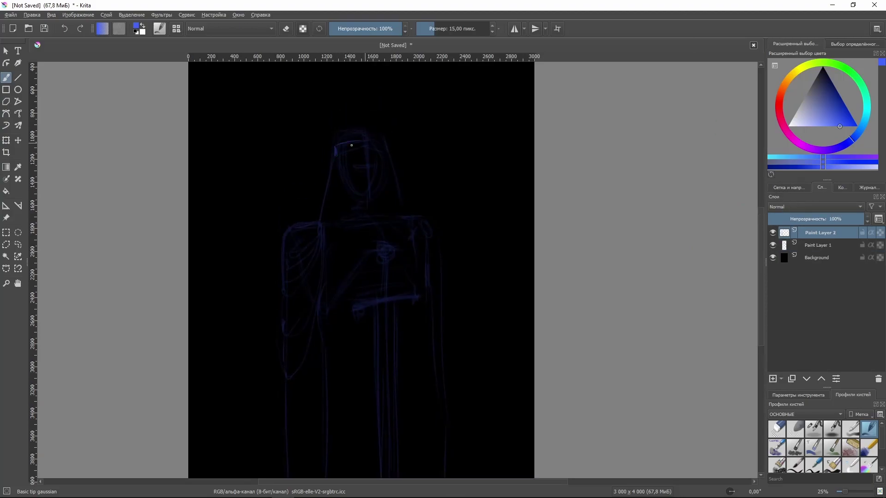
# Draw the headband, erasing part of it, and add oval outlines around the head
pyautogui.moveTo(290, 335); pyautogui.dragTo(304, 374)
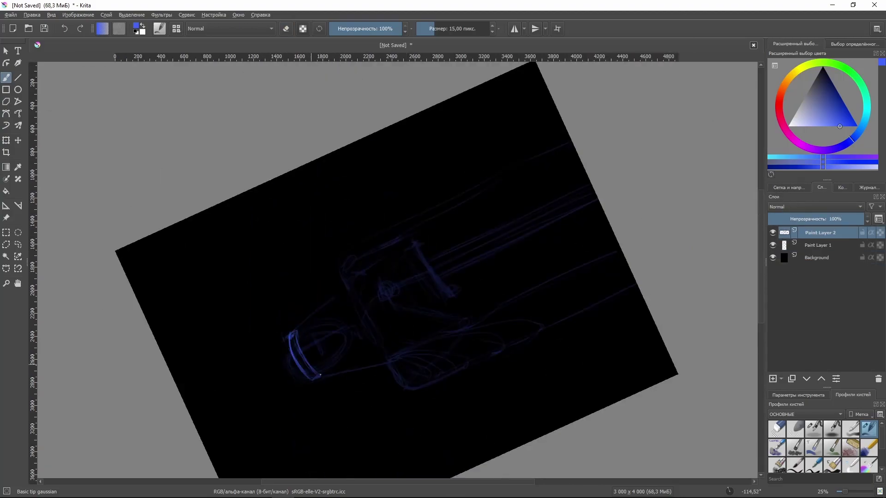
pyautogui.press('5')
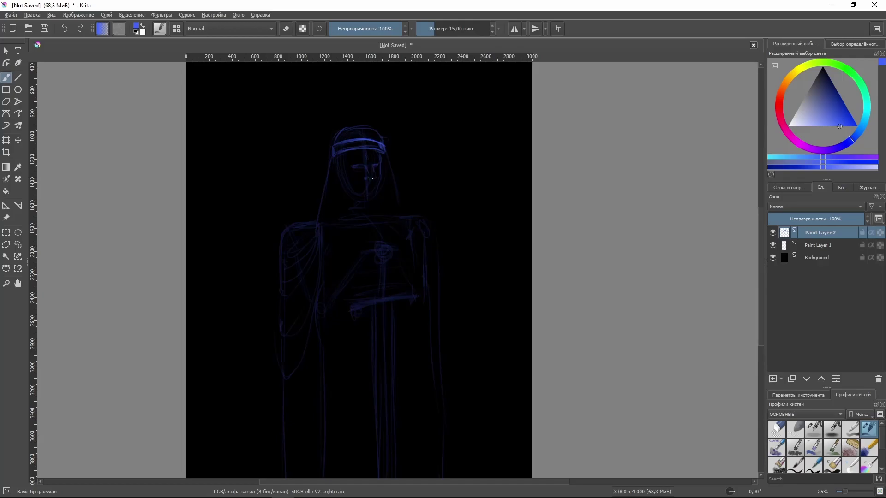
pyautogui.scroll(3, 388, 180)
pyautogui.scroll(-2, 399, 192)
pyautogui.press('e')
pyautogui.moveTo(325, 134)
pyautogui.mouseDown()
pyautogui.moveTo(378, 132)
pyautogui.moveTo(364, 171)
pyautogui.mouseUp()
pyautogui.press('e')
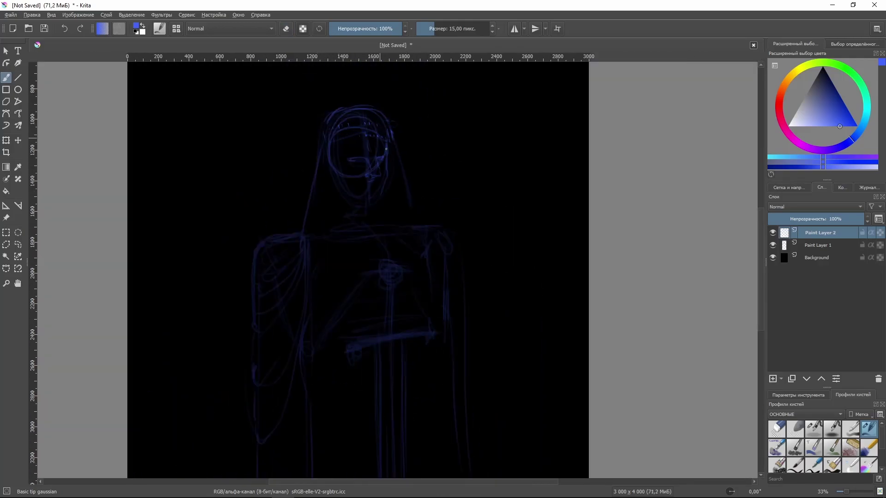
pyautogui.press('e')
pyautogui.press('e')
pyautogui.moveTo(336, 133)
pyautogui.mouseDown()
pyautogui.moveTo(360, 176)
pyautogui.moveTo(383, 159)
pyautogui.moveTo(367, 181)
pyautogui.mouseUp()
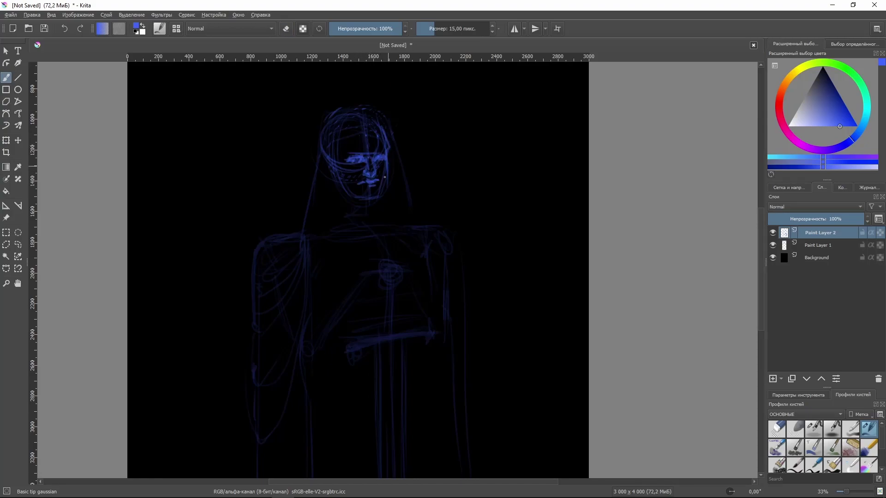
# Draw the right torso, right arm, clasped hands and the sword blade below them
pyautogui.scroll(-1, 452, 212)
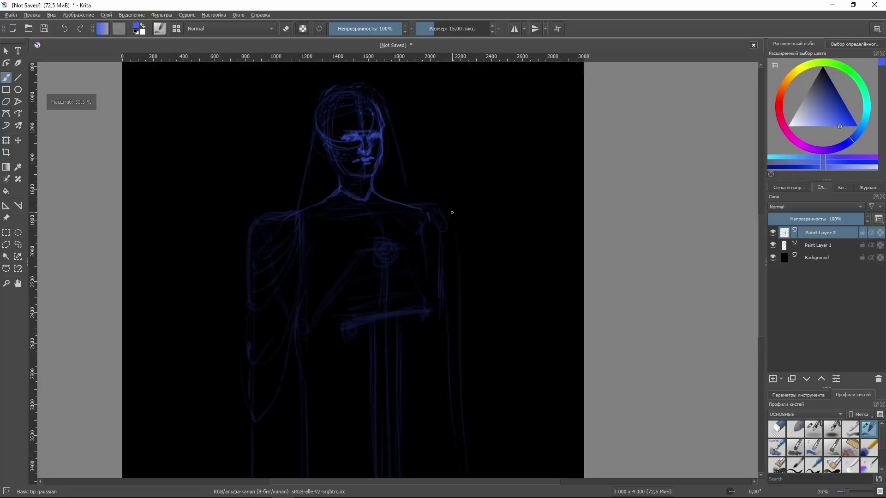
pyautogui.moveTo(405, 224); pyautogui.dragTo(419, 300)
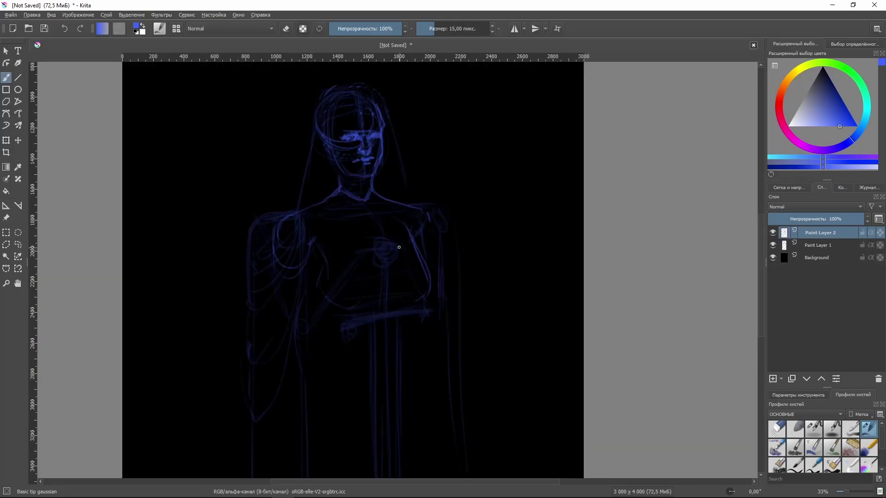
pyautogui.moveTo(426, 213); pyautogui.dragTo(441, 322)
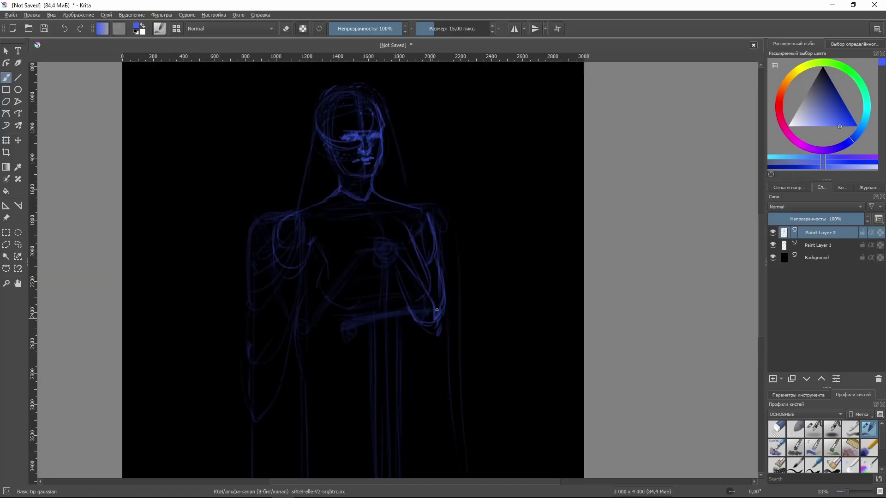
pyautogui.moveTo(395, 270); pyautogui.dragTo(436, 329)
pyautogui.moveTo(356, 248); pyautogui.dragTo(401, 249)
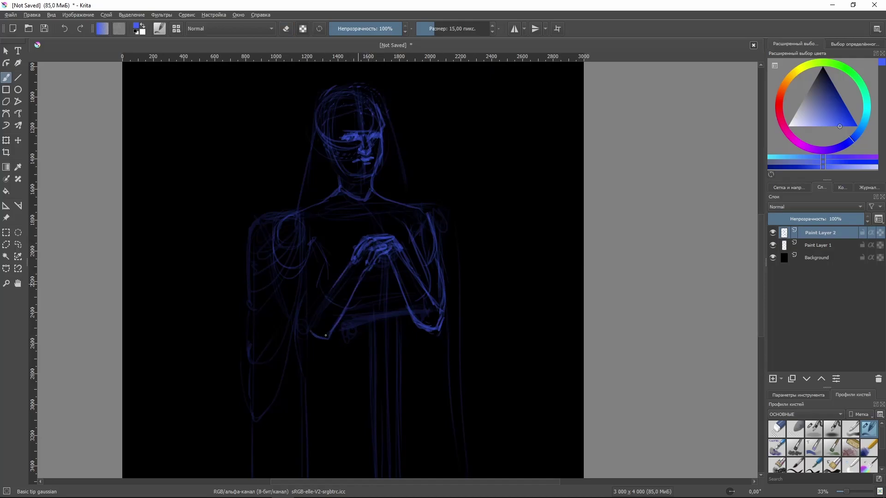
pyautogui.press('+')
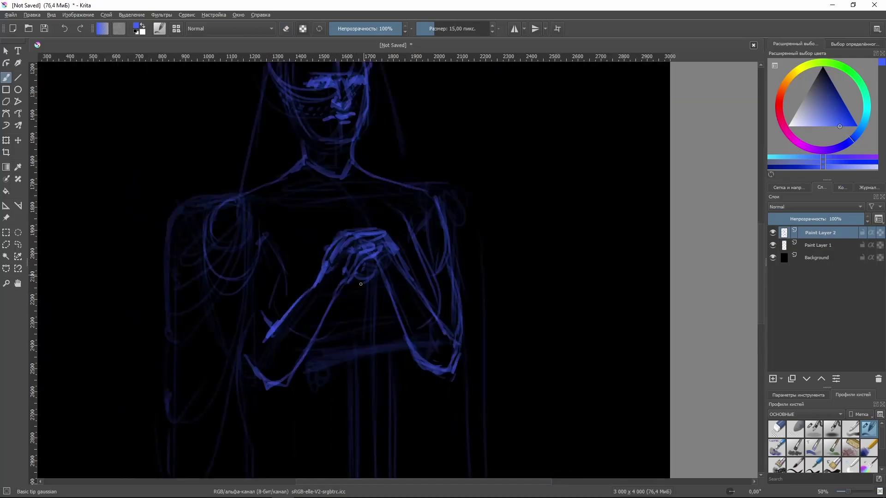
pyautogui.press('-')
pyautogui.moveTo(367, 180); pyautogui.dragTo(368, 360)
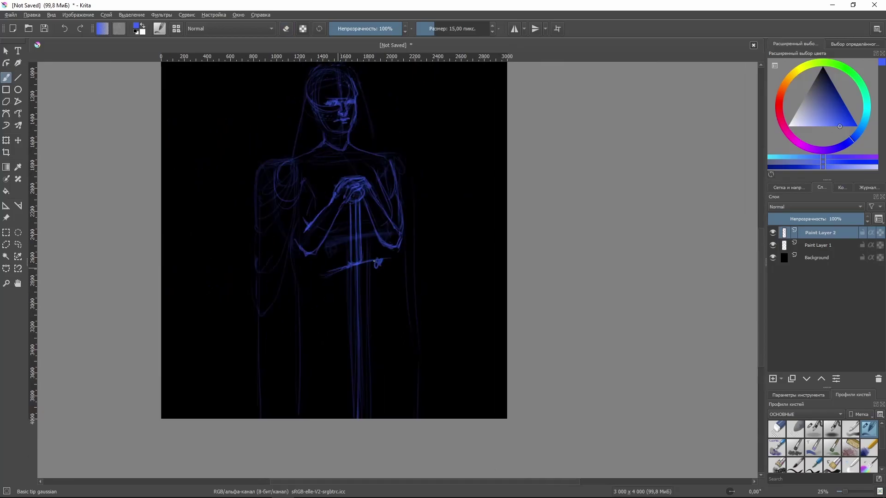
# Redraw the crossguard's hooked left end and both edges of the sword blade
pyautogui.press('e')
pyautogui.moveTo(374, 261)
pyautogui.mouseDown()
pyautogui.moveTo(328, 278)
pyautogui.moveTo(349, 417)
pyautogui.mouseUp()
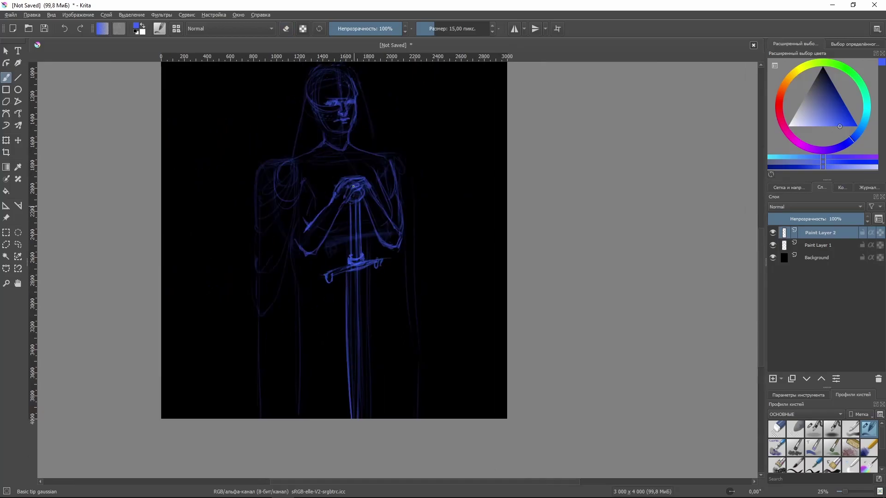
pyautogui.hotkey('ctrl', 'z')
pyautogui.moveTo(349, 276)
pyautogui.mouseDown()
pyautogui.moveTo(350, 417)
pyautogui.moveTo(368, 417)
pyautogui.mouseUp()
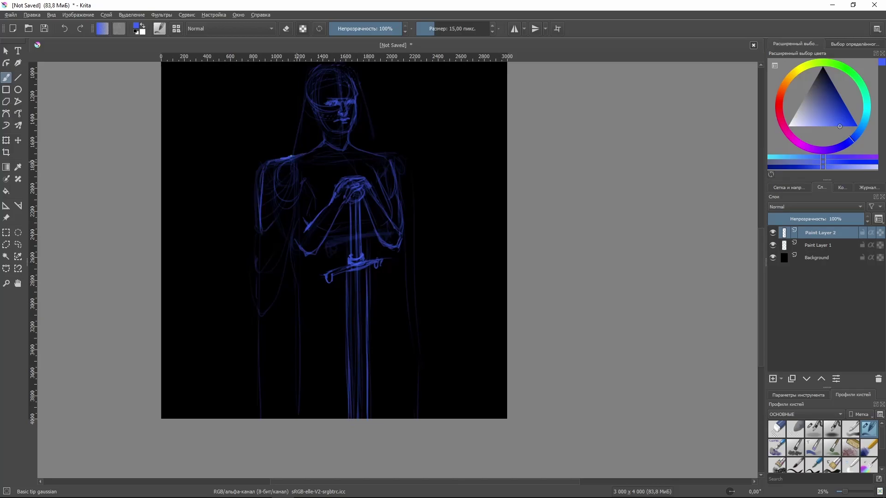
# Strengthen the left arm, both robe sides, the collar line and a robe fold
pyautogui.moveTo(292, 157); pyautogui.dragTo(262, 228)
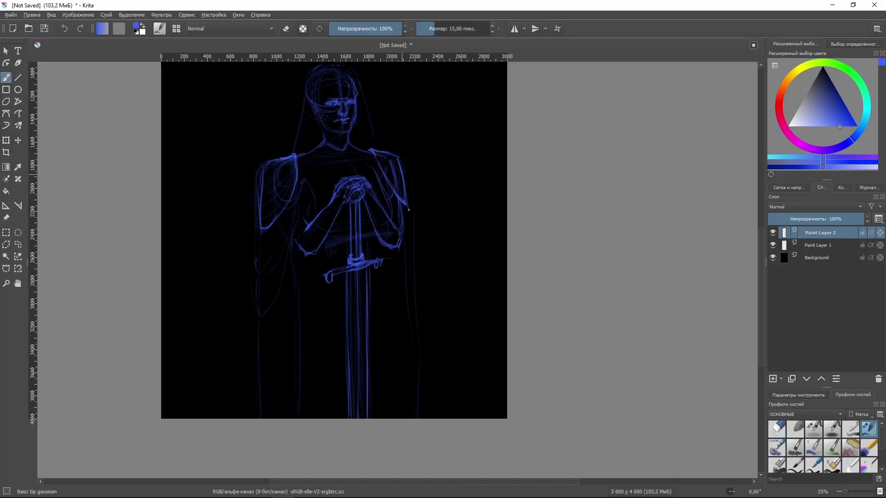
pyautogui.moveTo(408, 210); pyautogui.dragTo(407, 350)
pyautogui.moveTo(262, 233); pyautogui.dragTo(259, 418)
pyautogui.moveTo(296, 178); pyautogui.dragTo(357, 152)
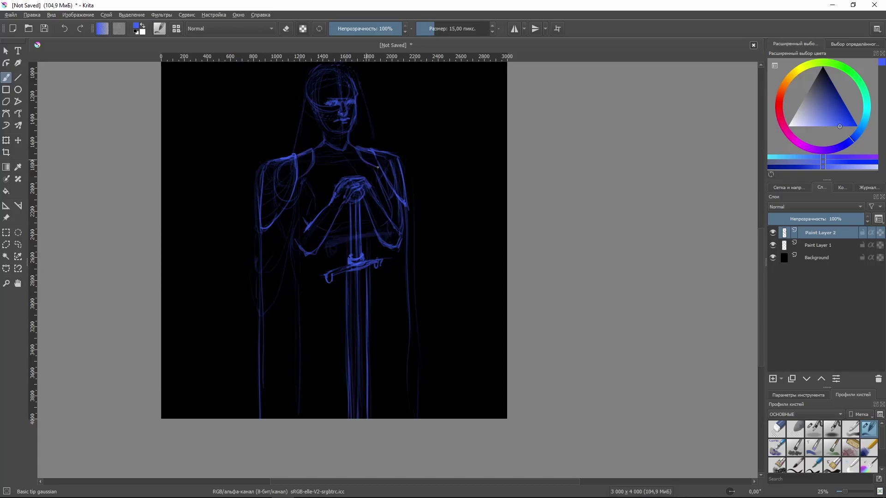
pyautogui.moveTo(298, 273); pyautogui.dragTo(301, 417)
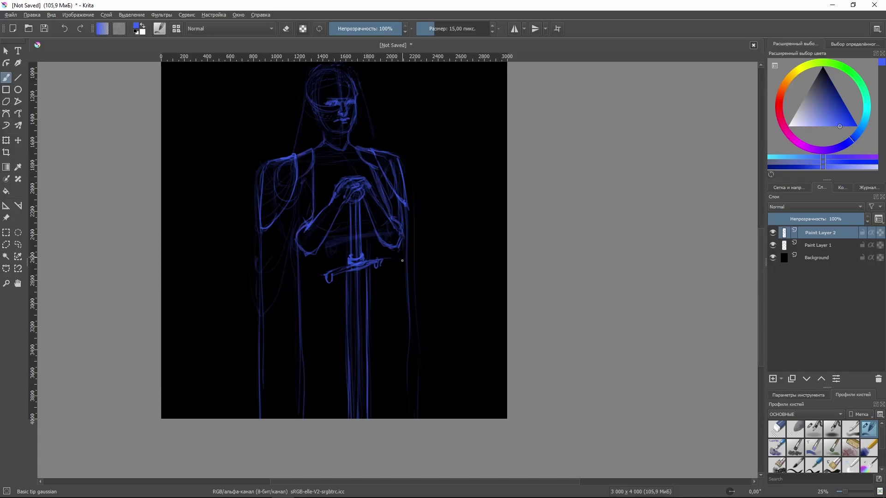
# Erase the old stray sword strokes and redraw the blade more cleanly
pyautogui.hotkey('ctrl', 'z')
pyautogui.moveTo(374, 258)
pyautogui.mouseDown()
pyautogui.moveTo(415, 320)
pyautogui.moveTo(366, 328)
pyautogui.mouseUp()
pyautogui.press('e')
pyautogui.press('e')
pyautogui.press('e')
pyautogui.press('e')
pyautogui.press('e')
pyautogui.press('e')
pyautogui.press('e')
pyautogui.moveTo(380, 461); pyautogui.dragTo(382, 353)
pyautogui.press('e')
pyautogui.moveTo(399, 472); pyautogui.dragTo(399, 328)
# Add forearm strokes near the hands and define the wrist cuff and right forearm
pyautogui.scroll(2, 346, 291)
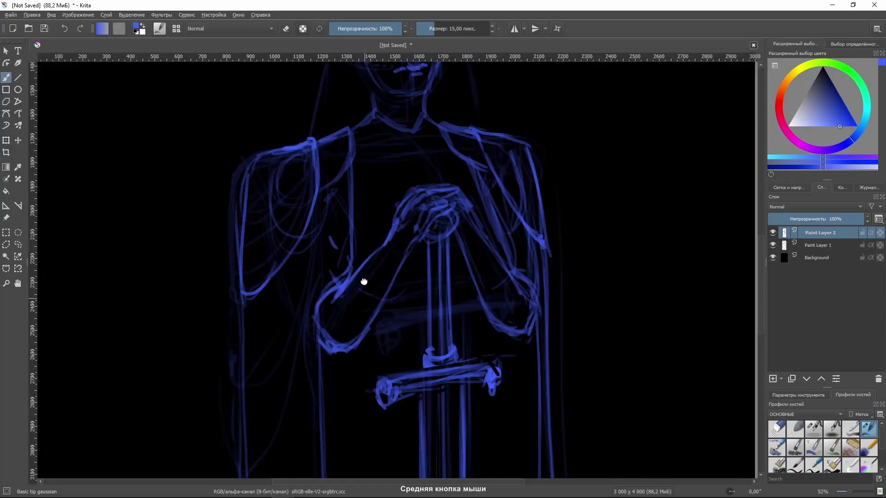
pyautogui.scroll(1, 364, 281)
pyautogui.moveTo(350, 179); pyautogui.dragTo(382, 140)
pyautogui.moveTo(390, 179); pyautogui.dragTo(413, 109)
pyautogui.moveTo(364, 157); pyautogui.dragTo(378, 144)
pyautogui.moveTo(473, 122); pyautogui.dragTo(528, 196)
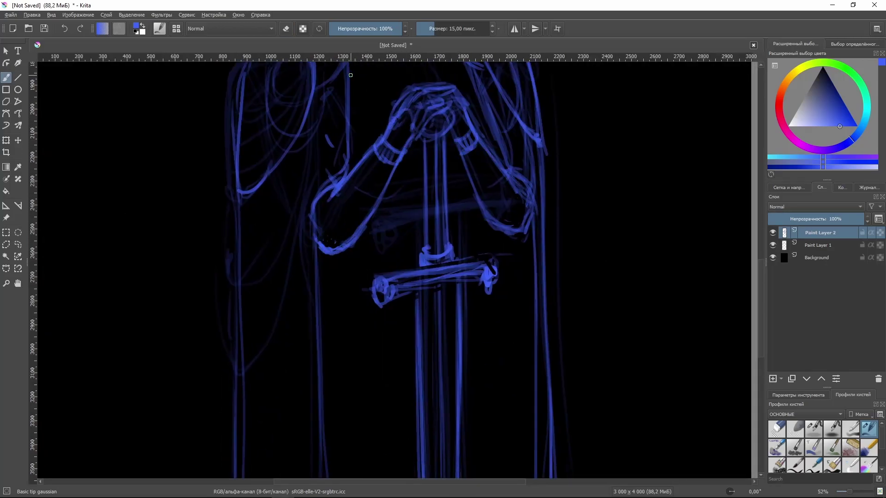
# Erase a bit near the hands and redraw the clasped hands more clearly
pyautogui.scroll(1, 467, 152)
pyautogui.press('e')
pyautogui.moveTo(395, 249)
pyautogui.mouseDown()
pyautogui.moveTo(418, 244)
pyautogui.moveTo(376, 291)
pyautogui.moveTo(429, 258)
pyautogui.mouseUp()
pyautogui.press('e')
pyautogui.moveTo(420, 226); pyautogui.dragTo(388, 235)
pyautogui.moveTo(371, 228)
pyautogui.mouseDown()
pyautogui.moveTo(351, 247)
pyautogui.moveTo(354, 271)
pyautogui.mouseUp()
pyautogui.press('e')
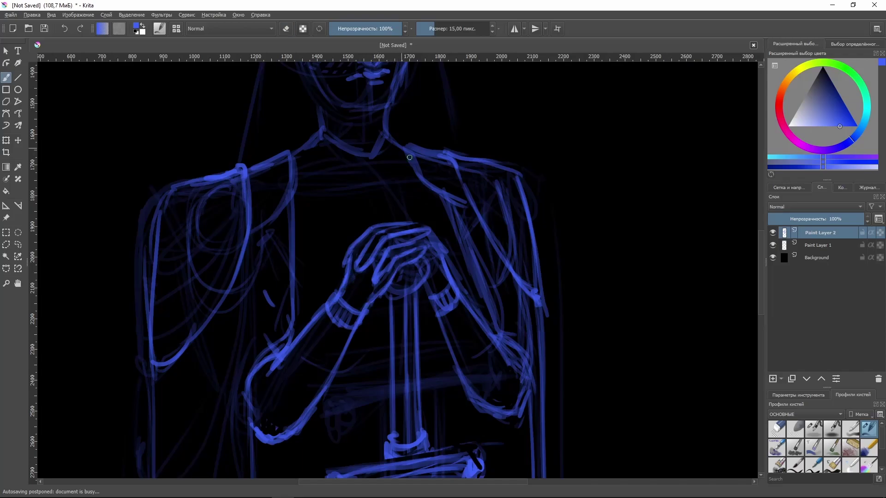
pyautogui.press('e')
# Strengthen the right elbow and collar lines, then draw a stroke across the waist belt
pyautogui.moveTo(503, 351); pyautogui.dragTo(523, 395)
pyautogui.scroll(-5, 524, 396)
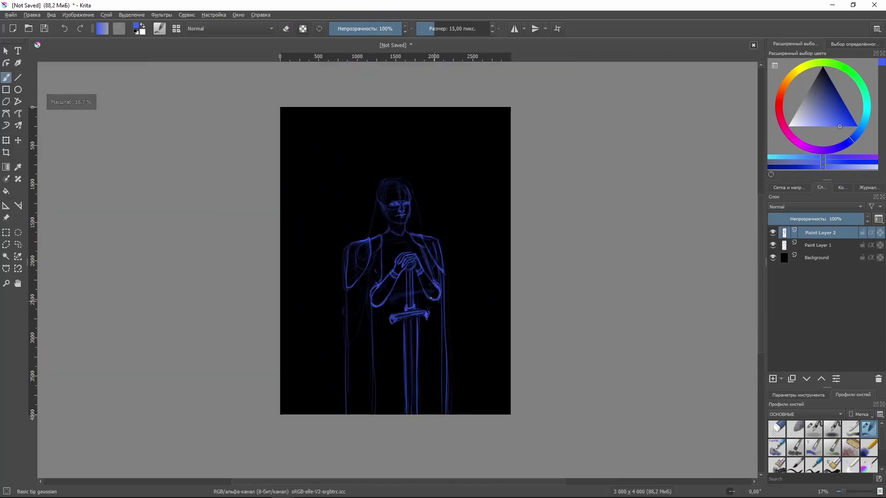
pyautogui.scroll(2, 360, 168)
pyautogui.moveTo(363, 199)
pyautogui.mouseDown()
pyautogui.moveTo(399, 185)
pyautogui.moveTo(423, 197)
pyautogui.moveTo(338, 204)
pyautogui.mouseUp()
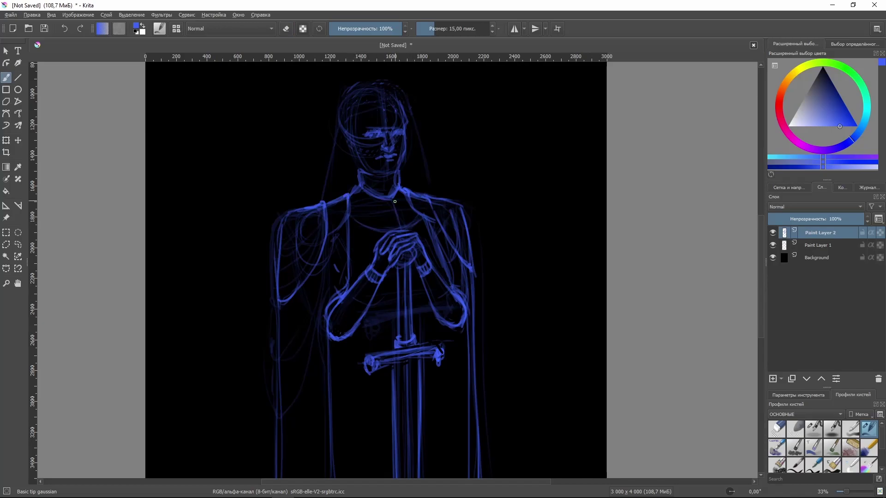
pyautogui.moveTo(411, 203); pyautogui.dragTo(321, 213)
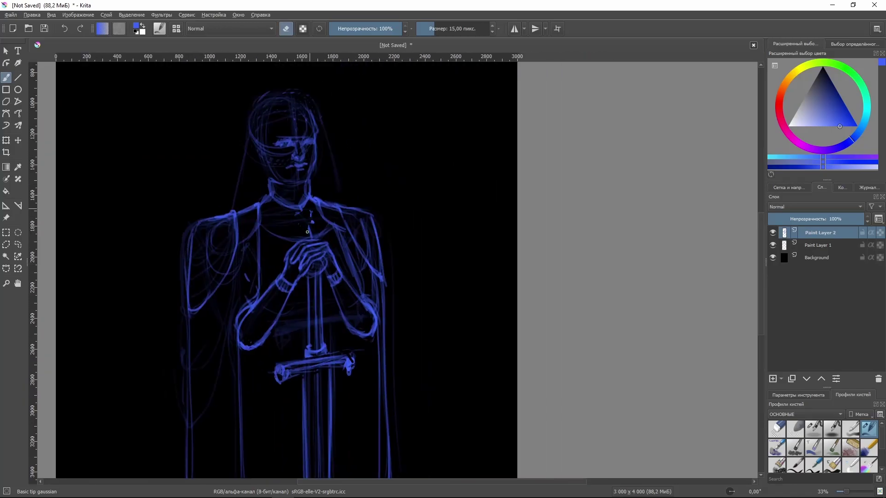
pyautogui.press('e')
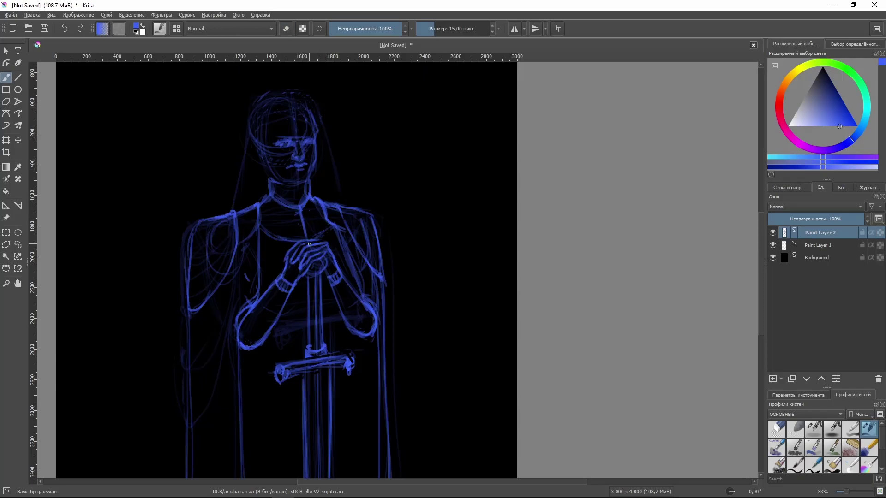
pyautogui.moveTo(295, 226); pyautogui.dragTo(304, 223)
pyautogui.press('-')
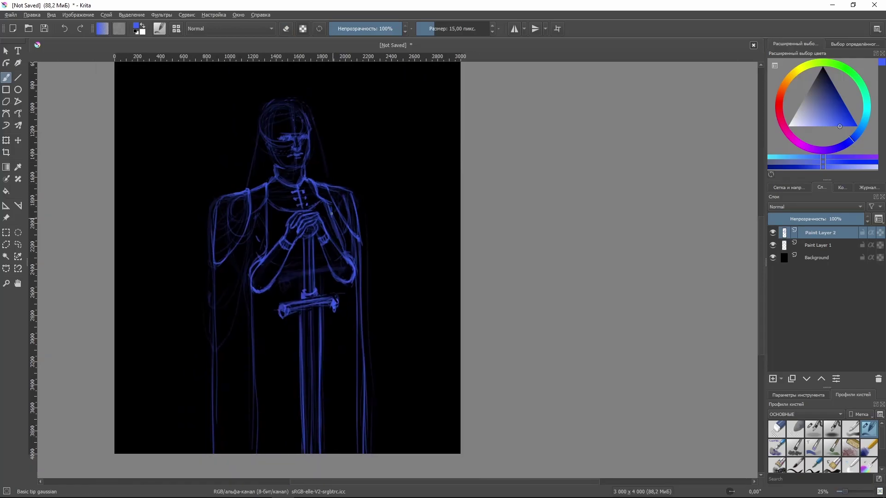
pyautogui.moveTo(305, 287); pyautogui.dragTo(333, 288)
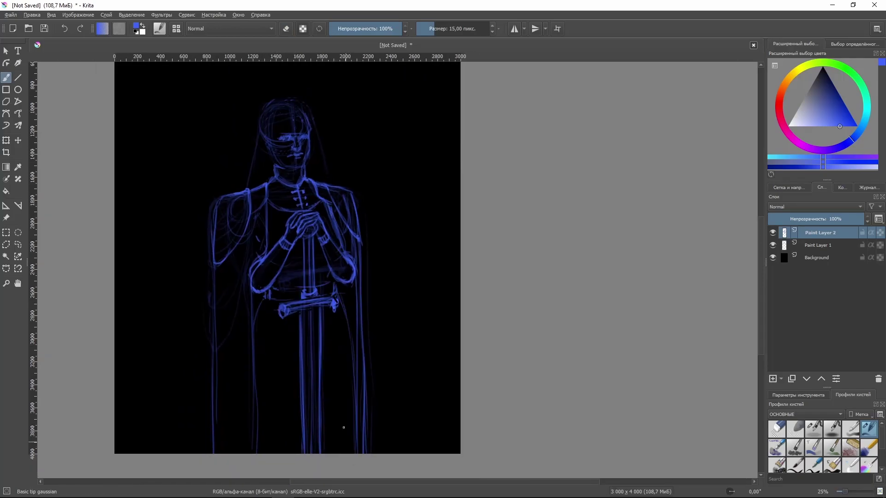
# Reinforce the headband and hair lines and draw an arc over the top of the head
pyautogui.scroll(2, 260, 303)
pyautogui.moveTo(253, 224)
pyautogui.mouseDown()
pyautogui.moveTo(353, 189)
pyautogui.moveTo(249, 221)
pyautogui.moveTo(227, 321)
pyautogui.mouseUp()
pyautogui.moveTo(282, 208); pyautogui.dragTo(275, 284)
pyautogui.moveTo(356, 206); pyautogui.dragTo(372, 301)
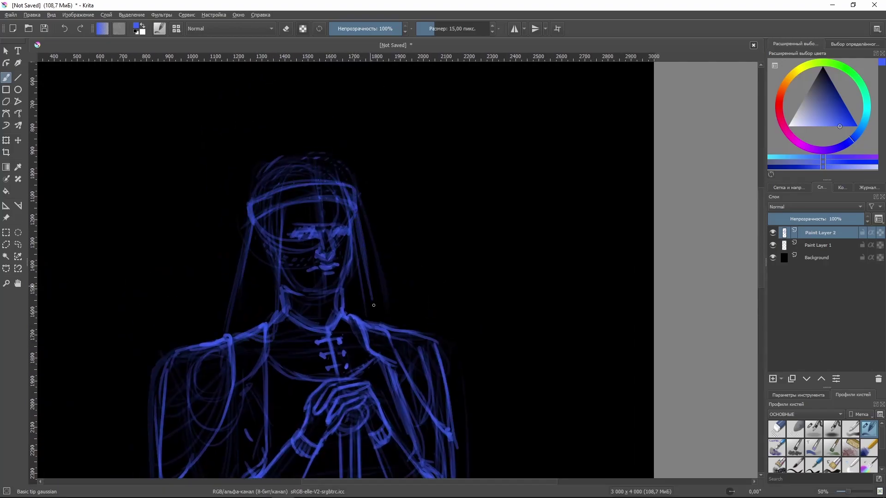
pyautogui.moveTo(256, 196); pyautogui.dragTo(347, 154)
# Tilt the view, reset it upright, and erase stray strokes around the eyes
pyautogui.press('e')
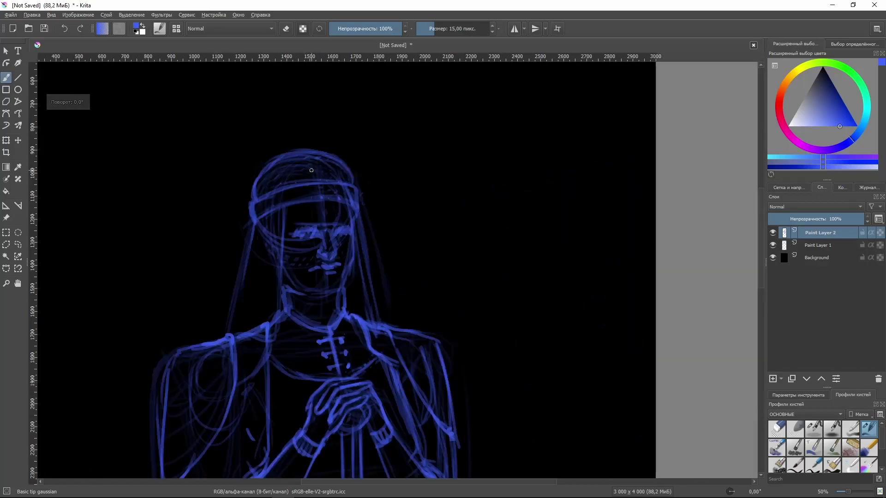
pyautogui.moveTo(300, 179); pyautogui.dragTo(277, 297)
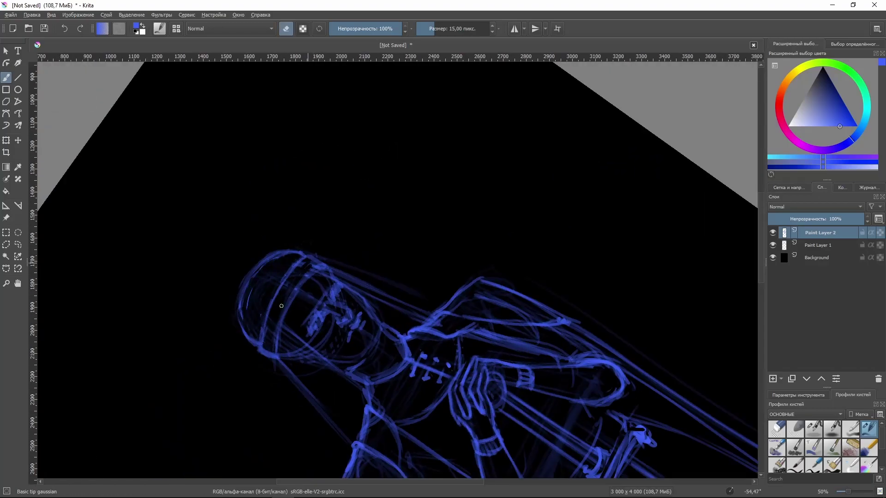
pyautogui.press('e')
pyautogui.press('5')
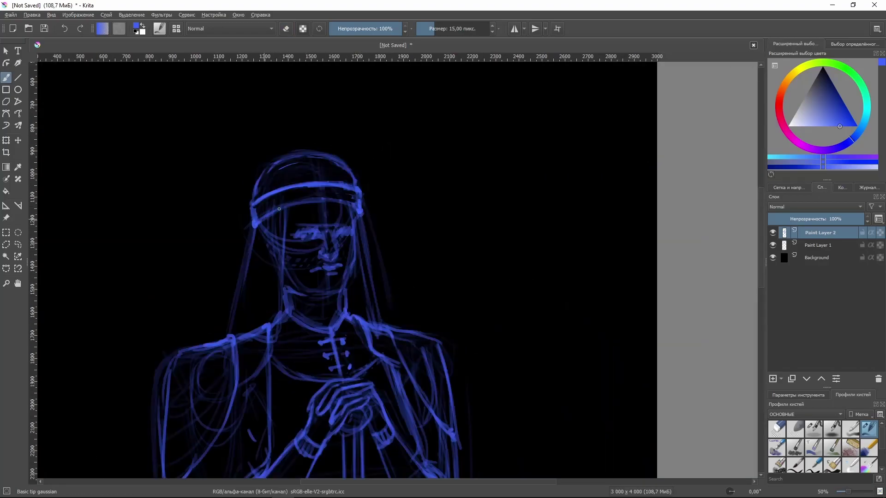
pyautogui.press('e')
pyautogui.moveTo(299, 232)
pyautogui.mouseDown()
pyautogui.moveTo(343, 222)
pyautogui.moveTo(300, 259)
pyautogui.mouseUp()
pyautogui.press('e')
pyautogui.press('e')
pyautogui.press('e')
# Rework the right jaw and mouth, erasing faint strokes along the cheek, neck and mouth
pyautogui.press('e')
pyautogui.press('e')
pyautogui.press('e')
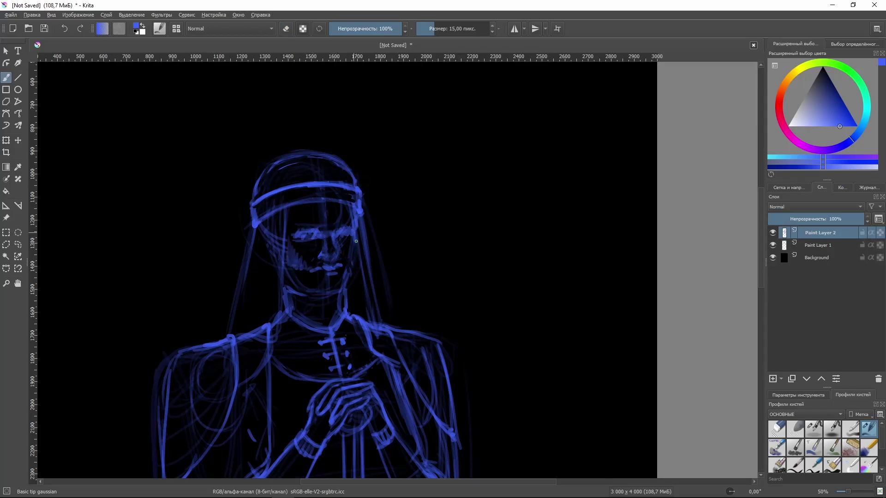
pyautogui.moveTo(354, 247); pyautogui.dragTo(341, 277)
pyautogui.press('e')
pyautogui.moveTo(262, 229); pyautogui.dragTo(282, 256)
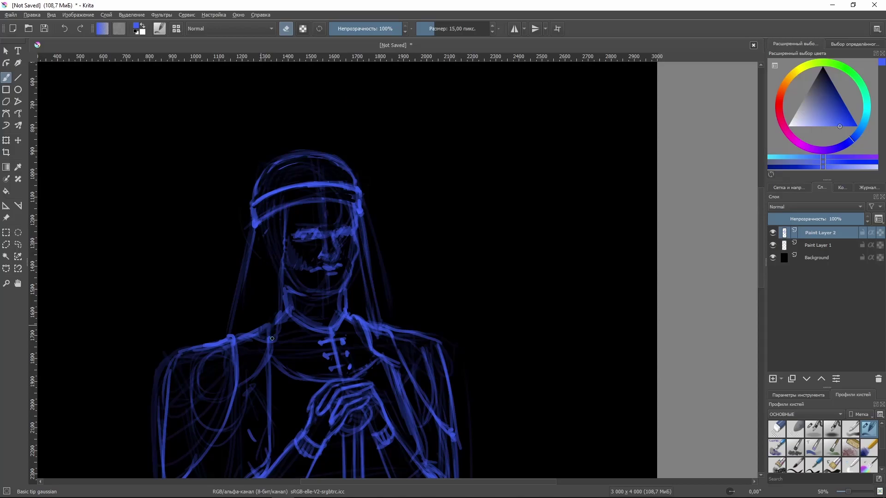
pyautogui.moveTo(277, 314); pyautogui.dragTo(272, 337)
pyautogui.moveTo(302, 261); pyautogui.dragTo(332, 270)
pyautogui.press('e')
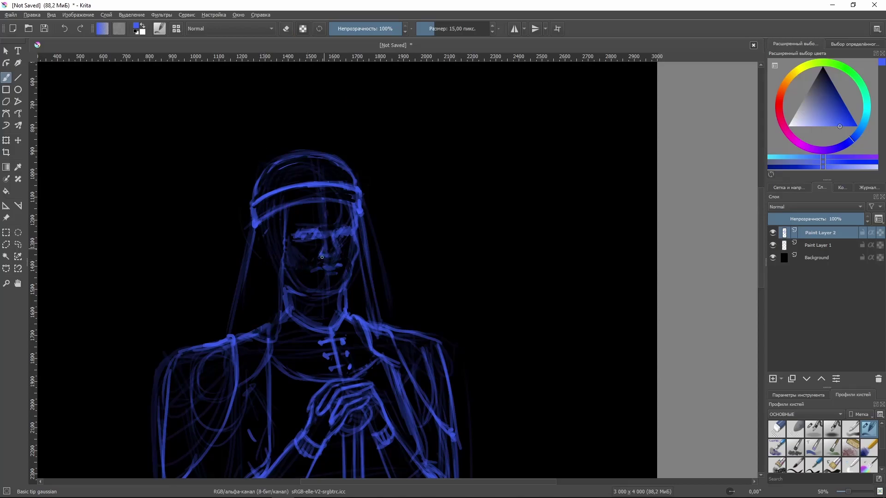
# Redraw the left eye, check the sketch rotated sideways, then reset and zoom out
pyautogui.press('e')
pyautogui.scroll(1, 334, 258)
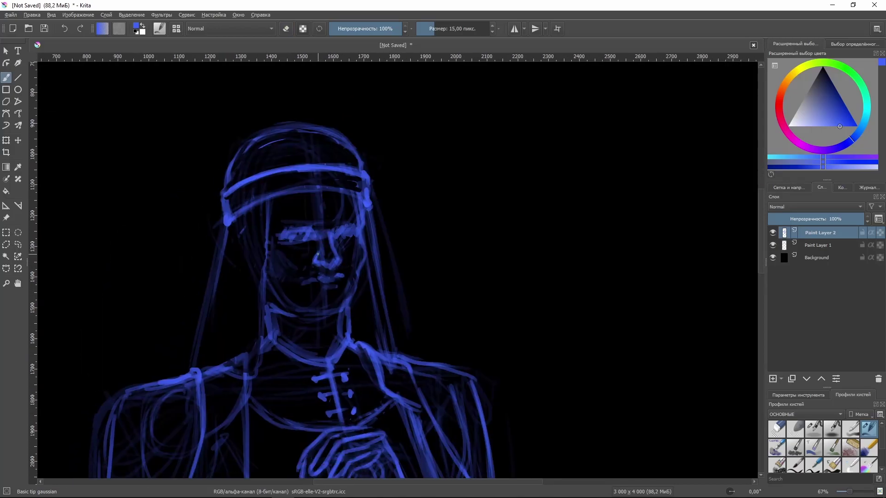
pyautogui.moveTo(304, 235); pyautogui.dragTo(281, 236)
pyautogui.press('e')
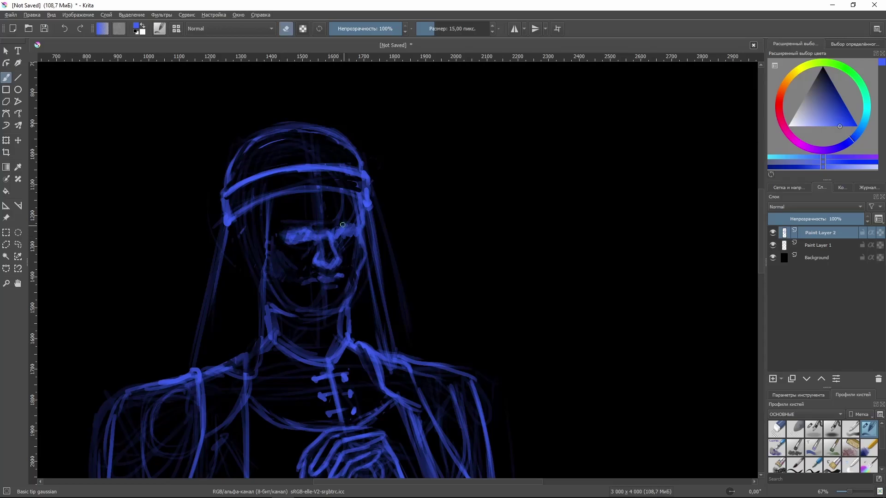
pyautogui.press('e')
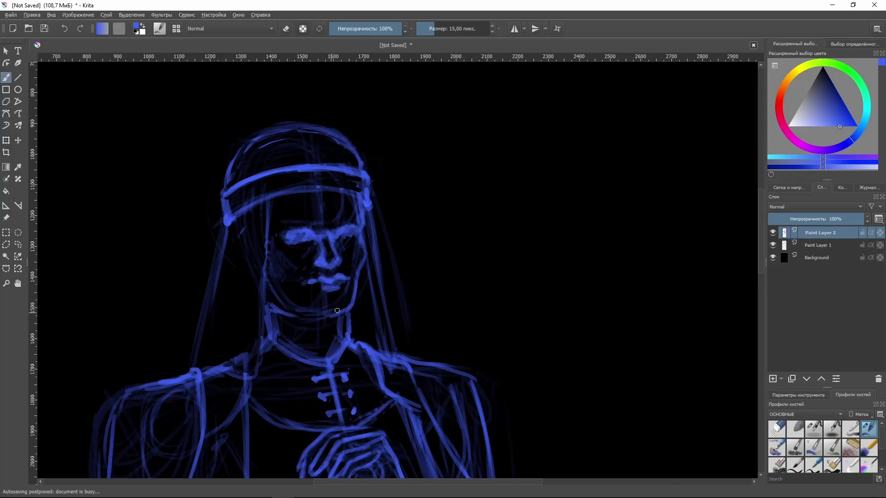
pyautogui.moveTo(343, 317); pyautogui.dragTo(459, 166)
pyautogui.press('5')
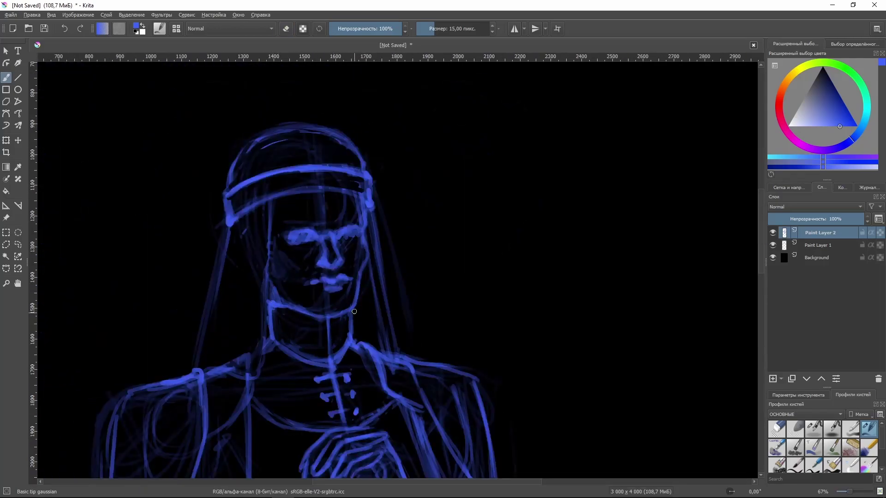
pyautogui.press('-')
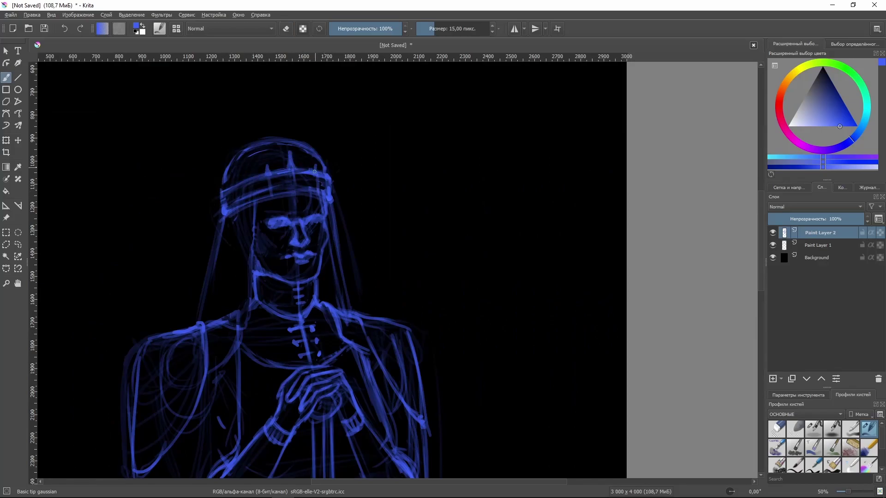
# Strengthen the hood's top and sides, the headband's lower edge and the left jaw line
pyautogui.moveTo(228, 190); pyautogui.dragTo(261, 142)
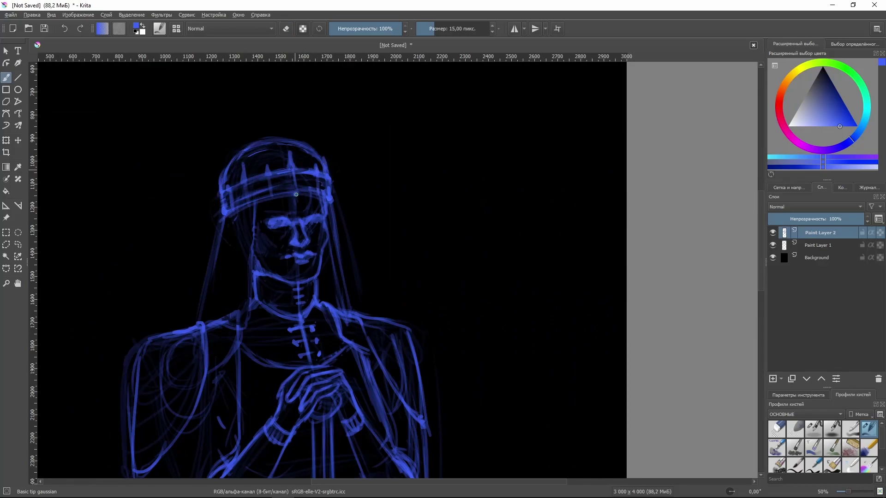
pyautogui.moveTo(261, 215); pyautogui.dragTo(324, 210)
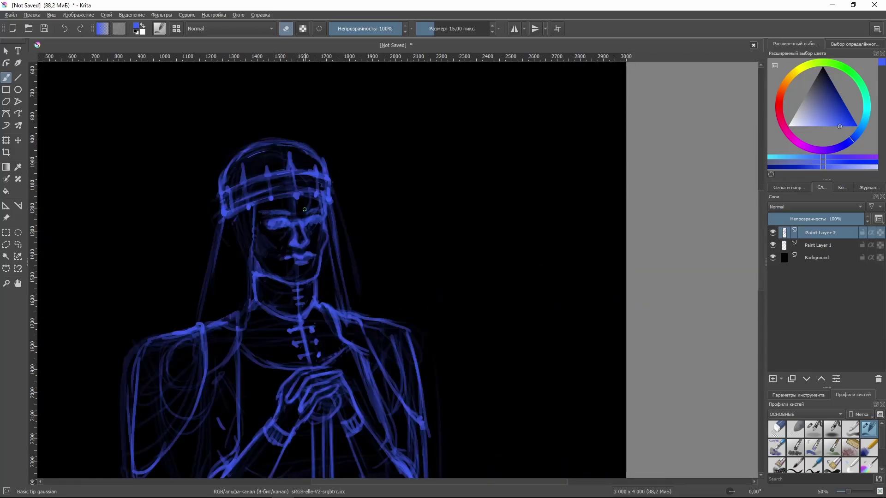
pyautogui.moveTo(258, 224)
pyautogui.mouseDown()
pyautogui.moveTo(251, 323)
pyautogui.moveTo(240, 333)
pyautogui.mouseUp()
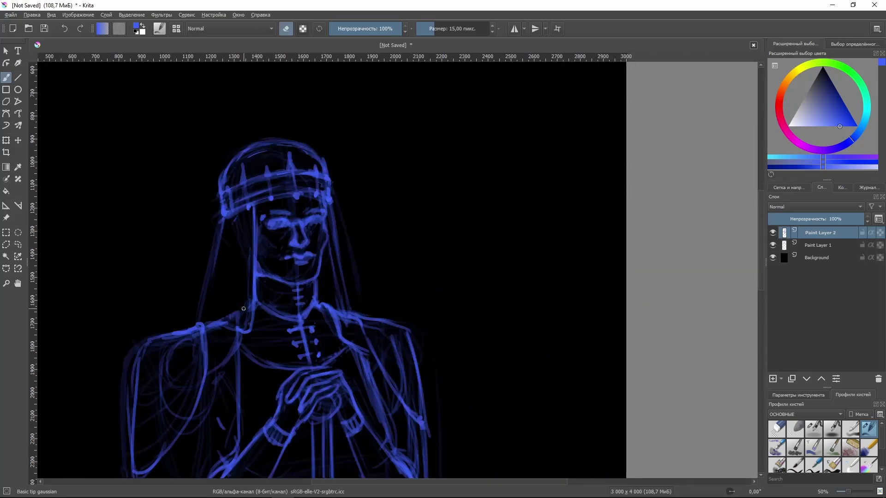
pyautogui.moveTo(330, 205); pyautogui.dragTo(345, 325)
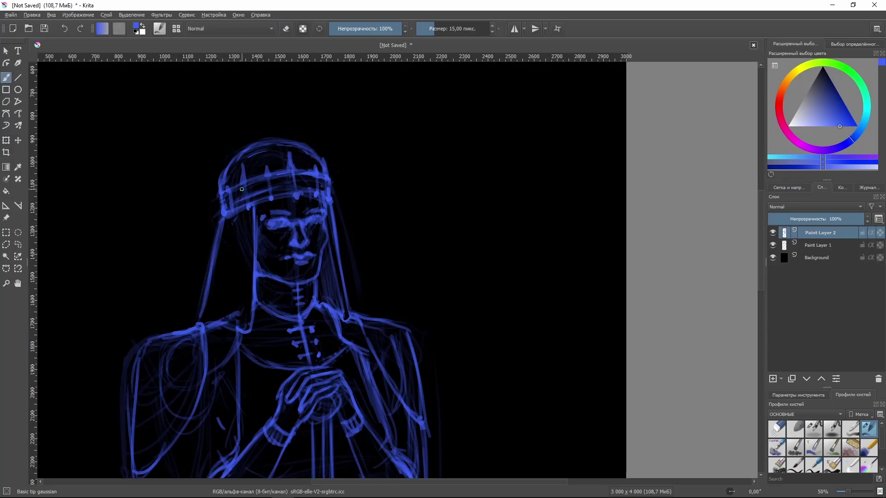
pyautogui.scroll(-1, 263, 264)
# Draw a line along the left cape edge and a short stroke on the left shoulder
pyautogui.press('e')
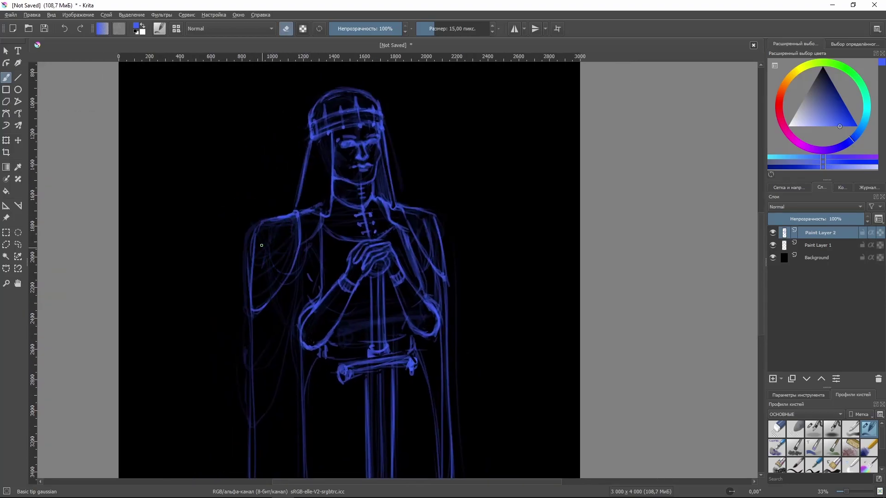
pyautogui.press('e')
pyautogui.moveTo(261, 224); pyautogui.dragTo(247, 304)
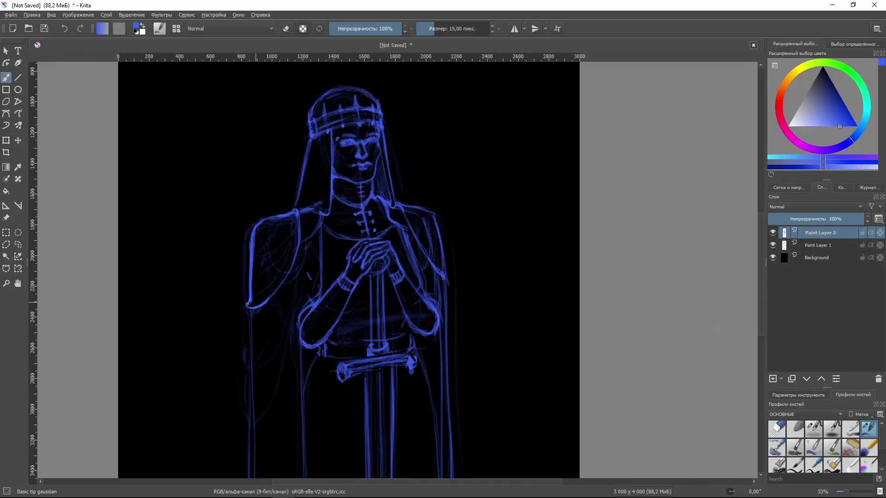
pyautogui.moveTo(298, 210); pyautogui.dragTo(317, 216)
# Rotate the view to check the drawing upside-down, reset it upright, and zoom out
pyautogui.press('e')
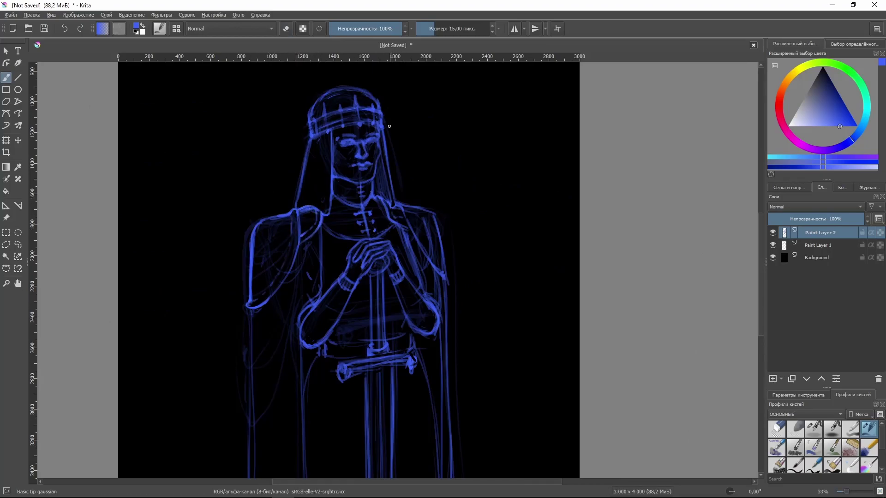
pyautogui.press('e')
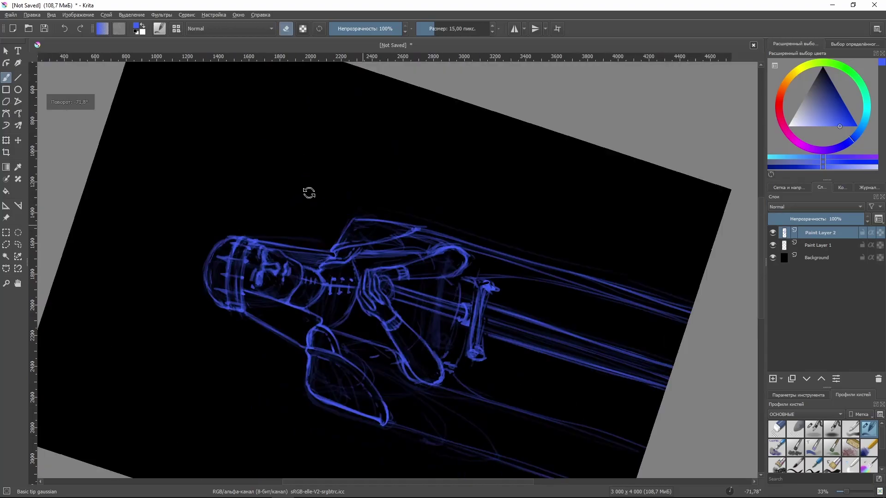
pyautogui.moveTo(399, 221); pyautogui.dragTo(332, 289)
pyautogui.press('e')
pyautogui.press('e')
pyautogui.press('e')
pyautogui.press('e')
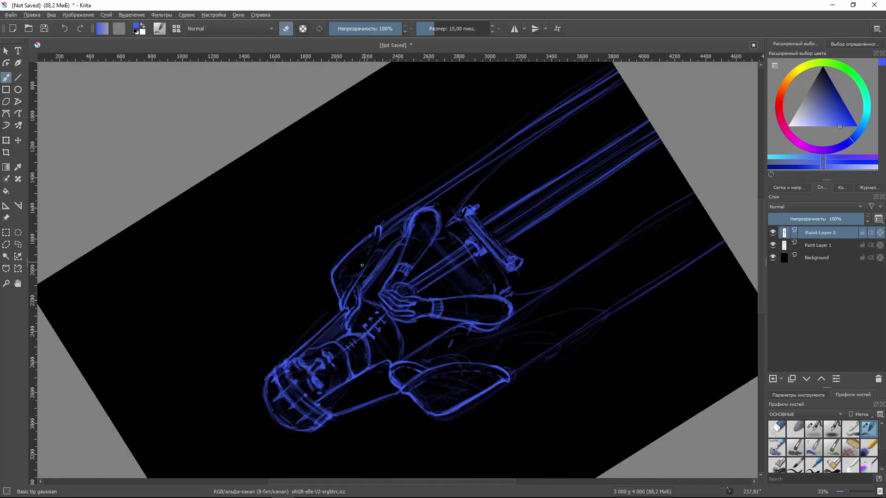
pyautogui.press('5')
pyautogui.press('e')
pyautogui.press('-')
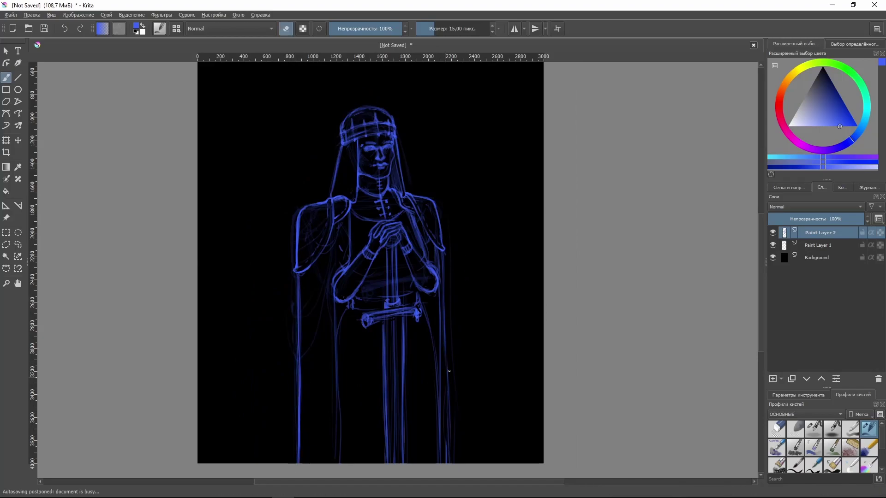
# Check the figure's proportions rotated, then draw a sword-blade line and undo it
pyautogui.moveTo(445, 323); pyautogui.dragTo(426, 153)
pyautogui.press('5')
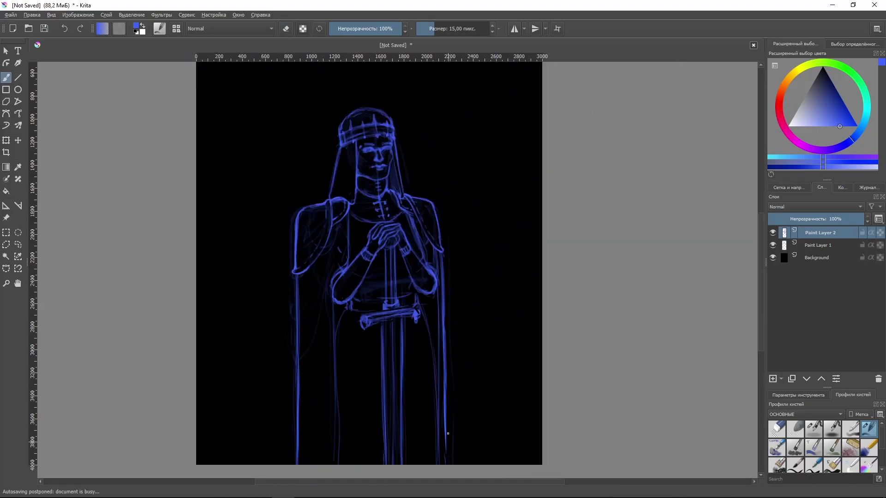
pyautogui.press('+')
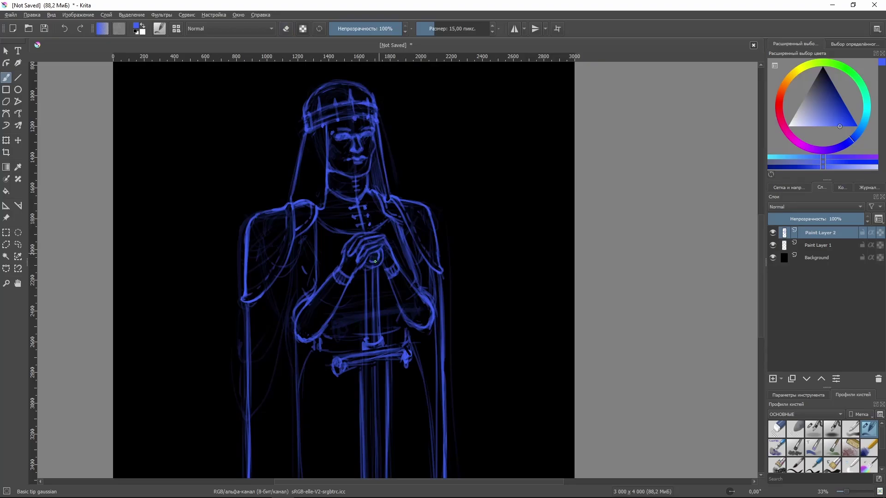
pyautogui.moveTo(381, 257)
pyautogui.mouseDown()
pyautogui.moveTo(370, 343)
pyautogui.moveTo(379, 331)
pyautogui.mouseUp()
pyautogui.press('5')
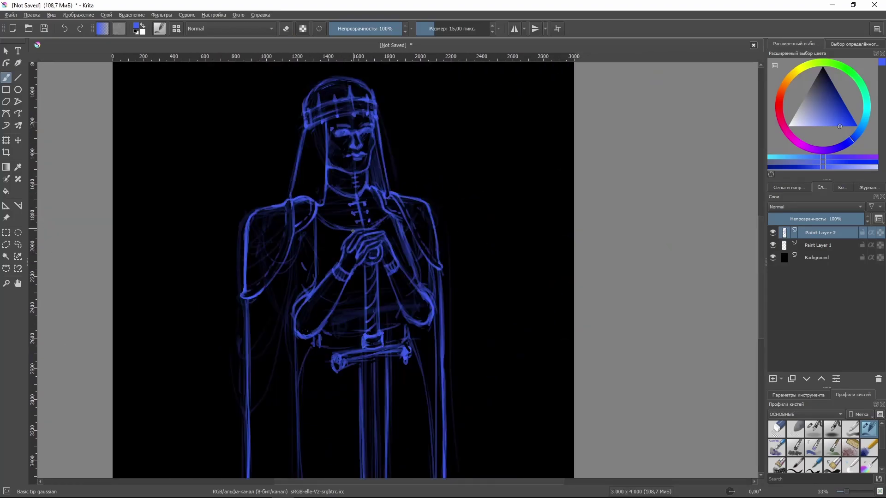
pyautogui.hotkey('ctrl', 'z')
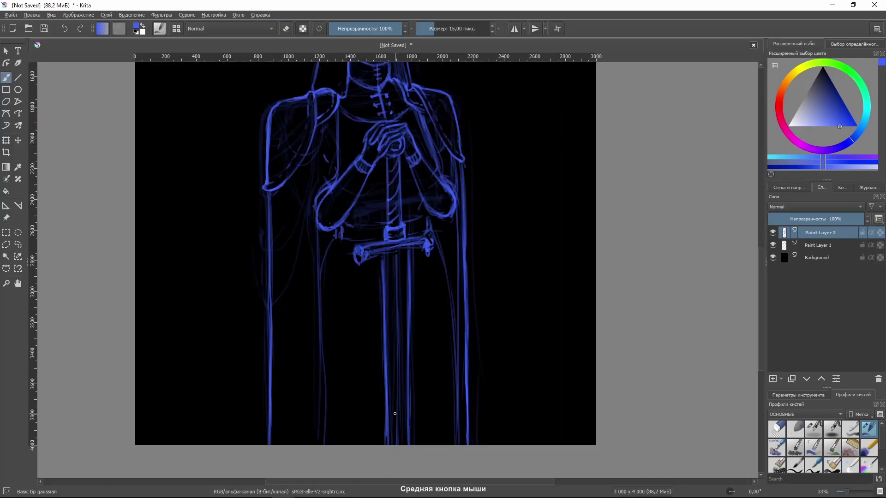
# Trial the sword-blade and crossguard strokes with redo and undo, leaving them removed
pyautogui.hotkey('ctrl', 'shift', 'z')
pyautogui.moveTo(405, 295); pyautogui.dragTo(330, 166)
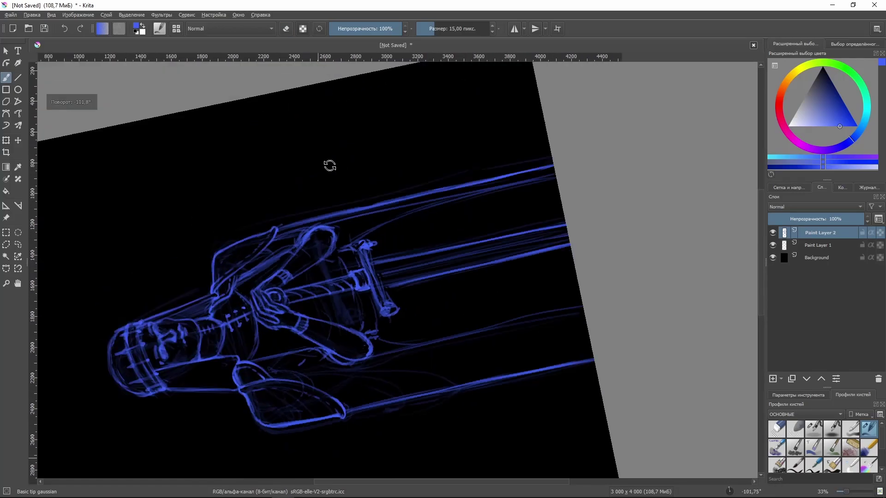
pyautogui.hotkey('ctrl', 'z')
pyautogui.press('5')
pyautogui.press('e')
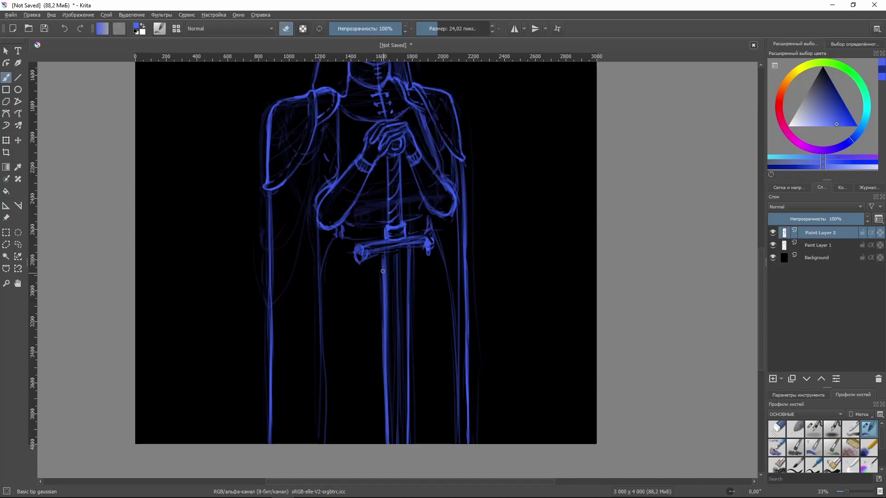
pyautogui.hotkey('ctrl', 'shift', 'z')
pyautogui.moveTo(360, 249); pyautogui.dragTo(362, 264)
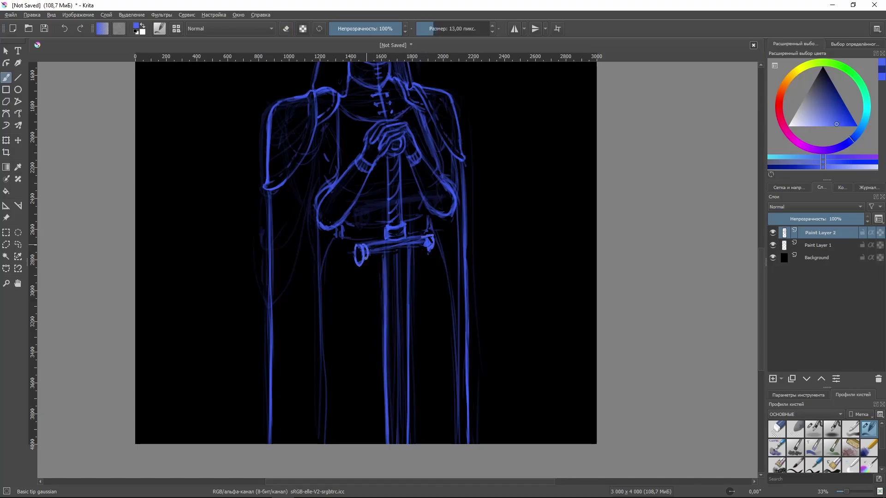
pyautogui.hotkey('ctrl', 'z')
# Redraw the sword blade as one vertical line, then zoom out to check proportions
pyautogui.moveTo(431, 237); pyautogui.dragTo(519, 195)
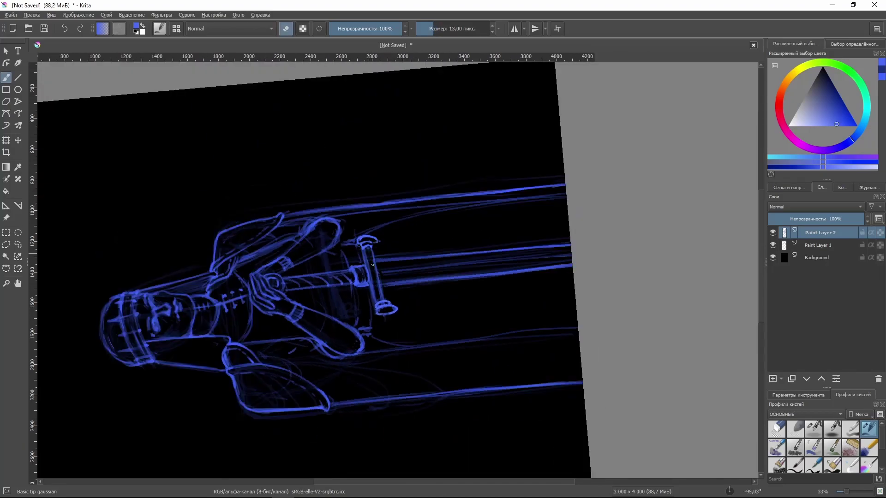
pyautogui.press('5')
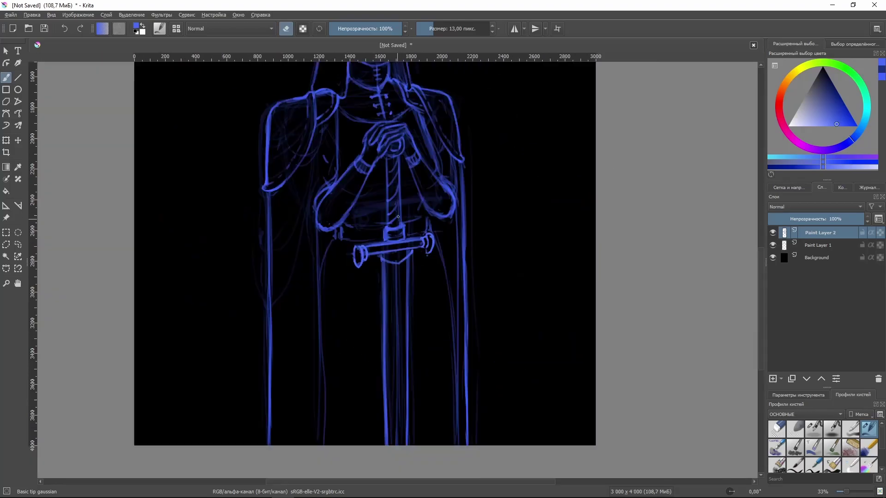
pyautogui.moveTo(397, 272); pyautogui.dragTo(396, 442)
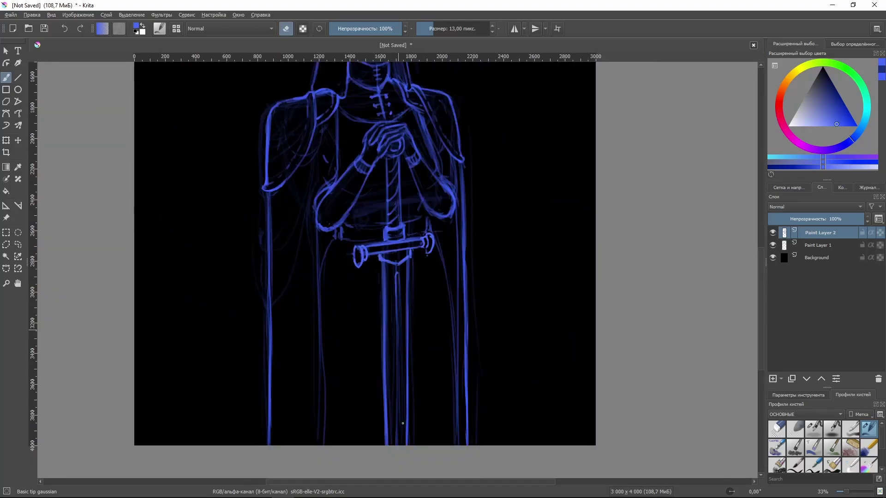
pyautogui.scroll(-1, 400, 224)
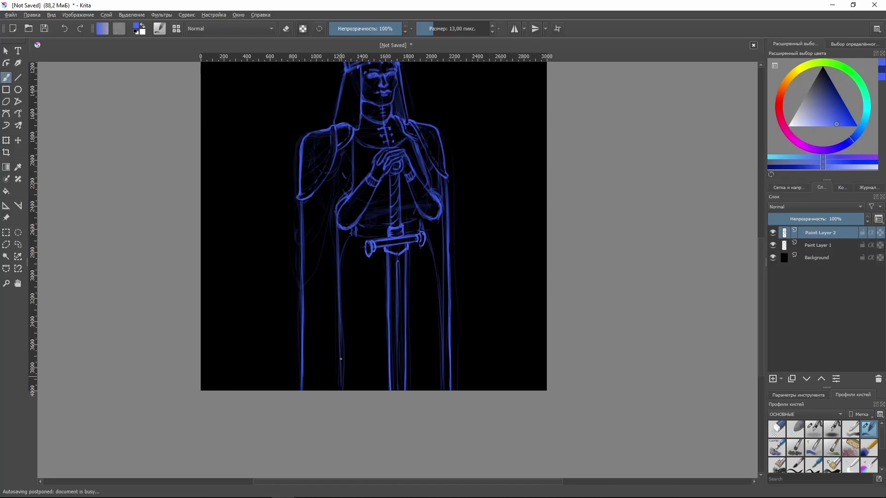
pyautogui.press('e')
pyautogui.press('e')
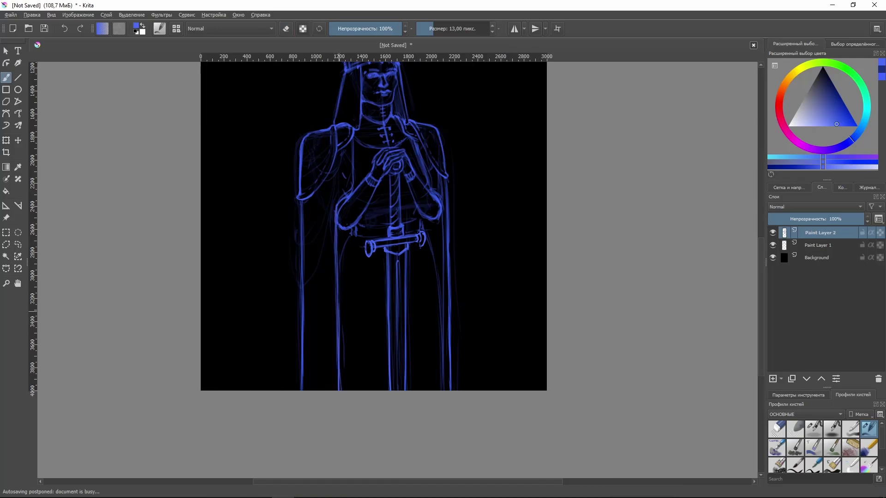
pyautogui.moveTo(338, 316); pyautogui.dragTo(400, 196)
pyautogui.press('5')
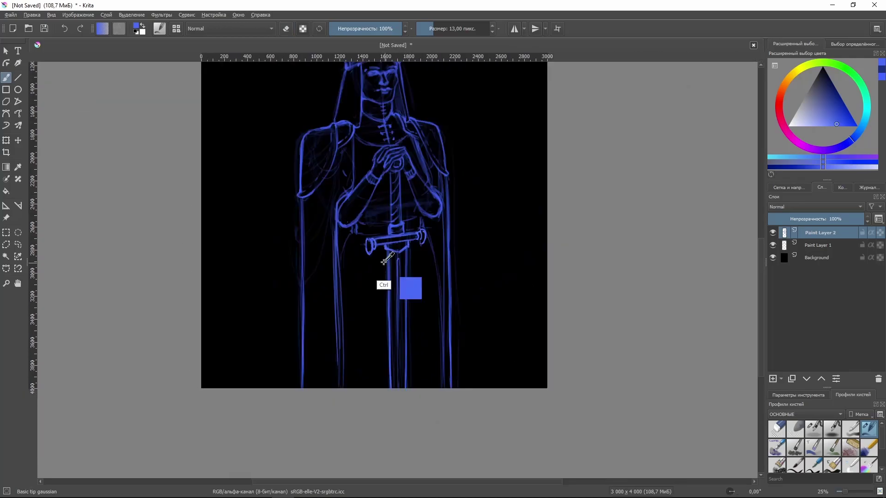
# Erase the stray stroke beside the figure and the faint marks near the sleeve
pyautogui.press('e')
pyautogui.scroll(1, 476, 216)
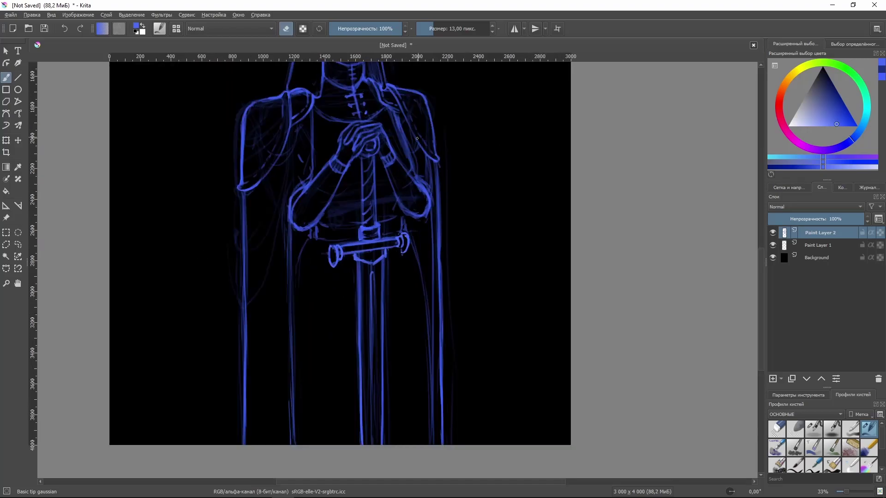
pyautogui.press('e')
pyautogui.press('e')
pyautogui.moveTo(391, 110); pyautogui.dragTo(408, 173)
pyautogui.press('e')
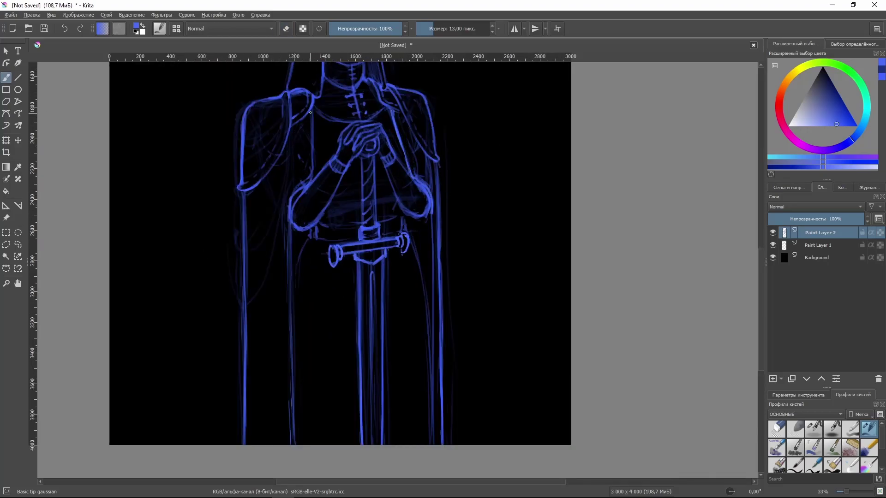
pyautogui.press('e')
pyautogui.moveTo(296, 197); pyautogui.dragTo(292, 196)
pyautogui.press('e')
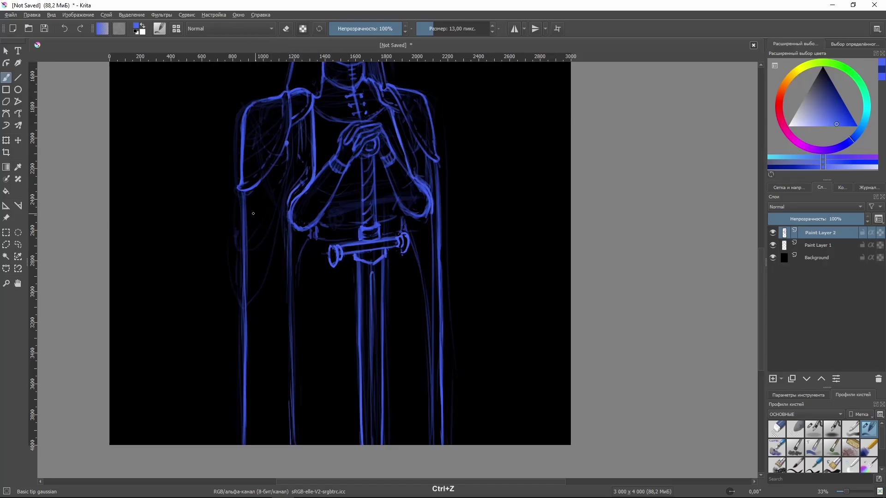
# Draw a dashed fold line up the left sleeve and merge the sketch layer down
pyautogui.moveTo(244, 213); pyautogui.dragTo(284, 149)
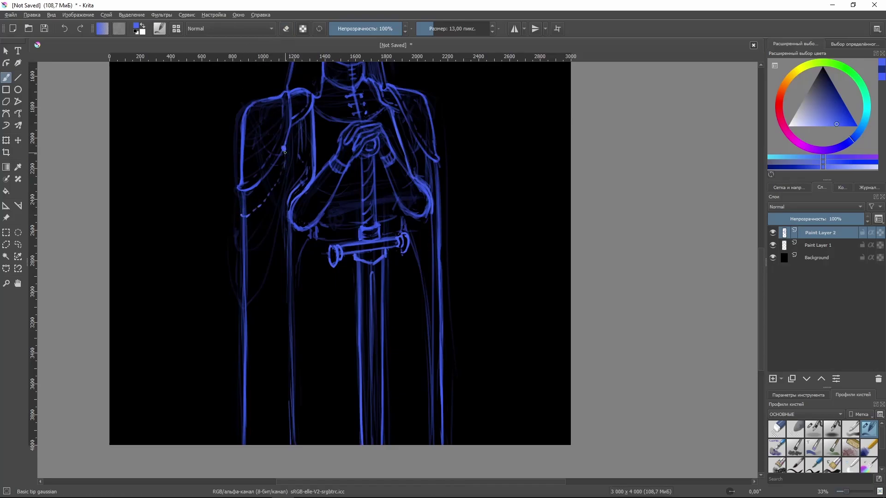
pyautogui.press('-')
pyautogui.hotkey('ctrl', 't')
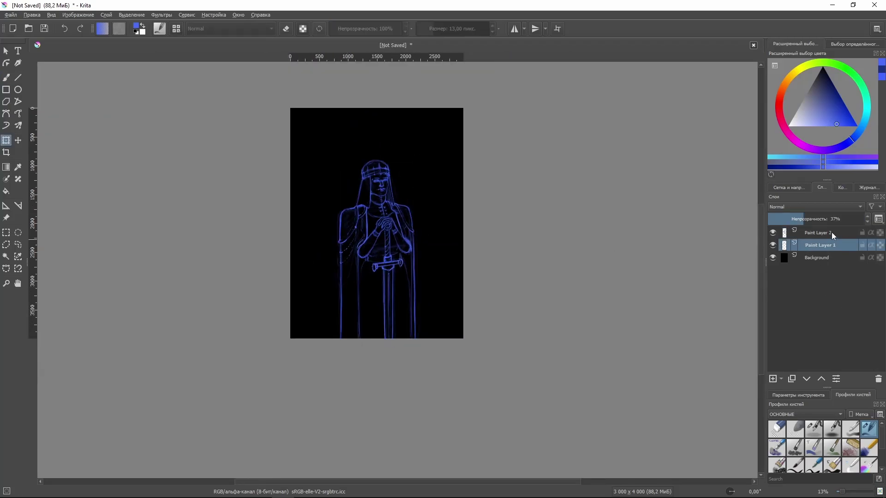
# Scale up the merged sketch layer so the figure fills the canvas
pyautogui.hotkey('ctrl', 'e')
pyautogui.moveTo(356, 341); pyautogui.dragTo(367, 370)
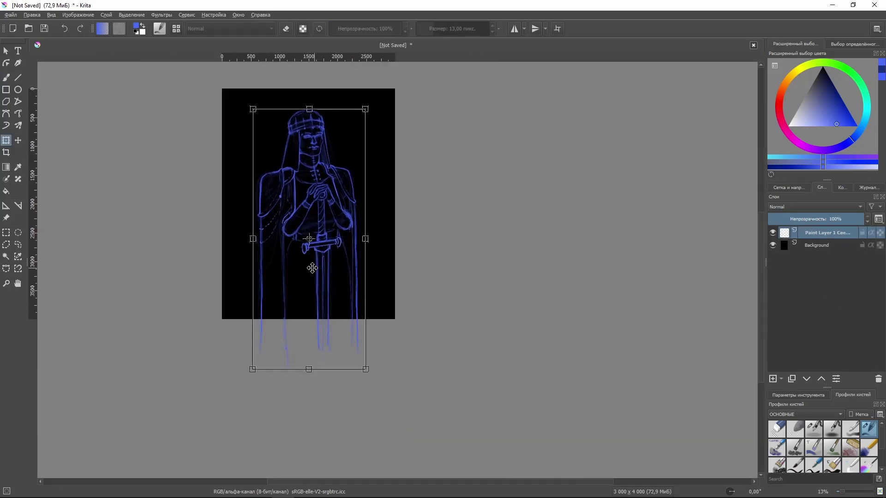
pyautogui.press('Return')
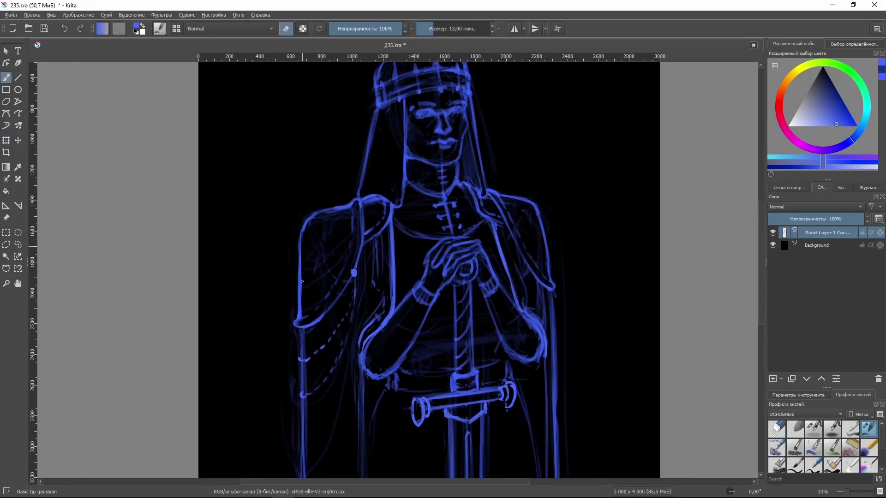
pyautogui.scroll(-3, 383, 220)
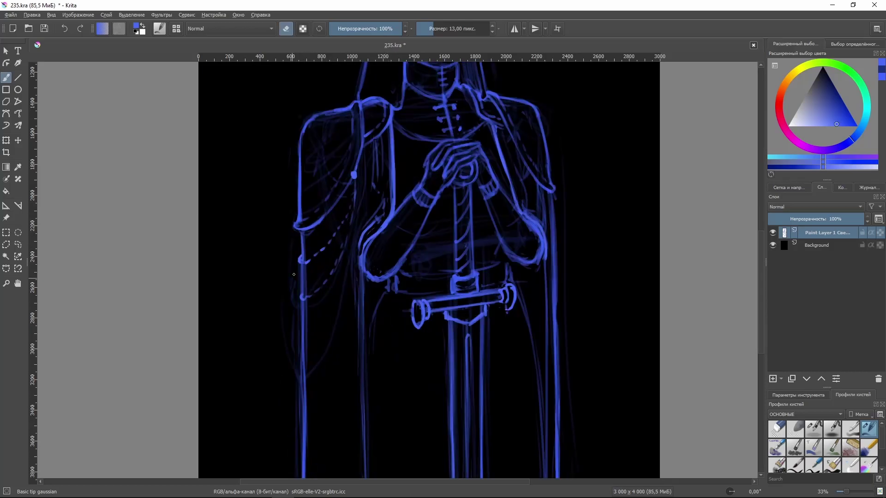
pyautogui.scroll(-3, 293, 332)
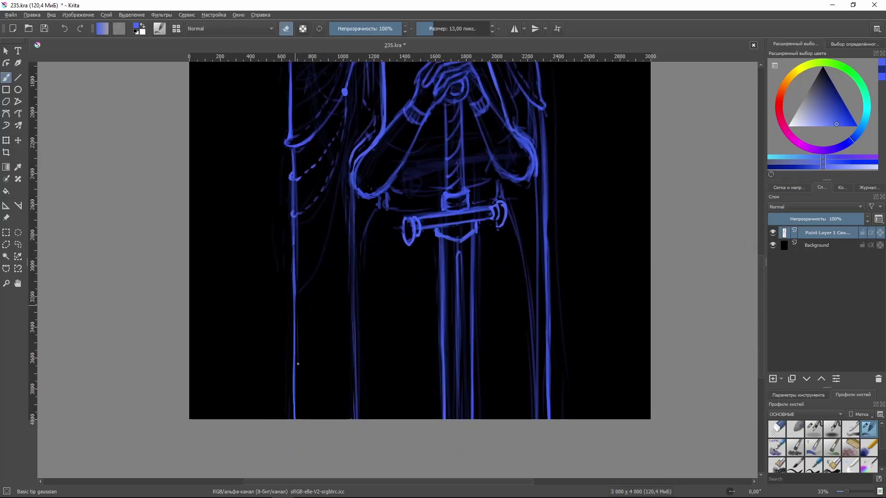
# Draw a short line below the sleeve button and extend the arm line down the robe
pyautogui.press('e')
pyautogui.moveTo(345, 95); pyautogui.dragTo(347, 123)
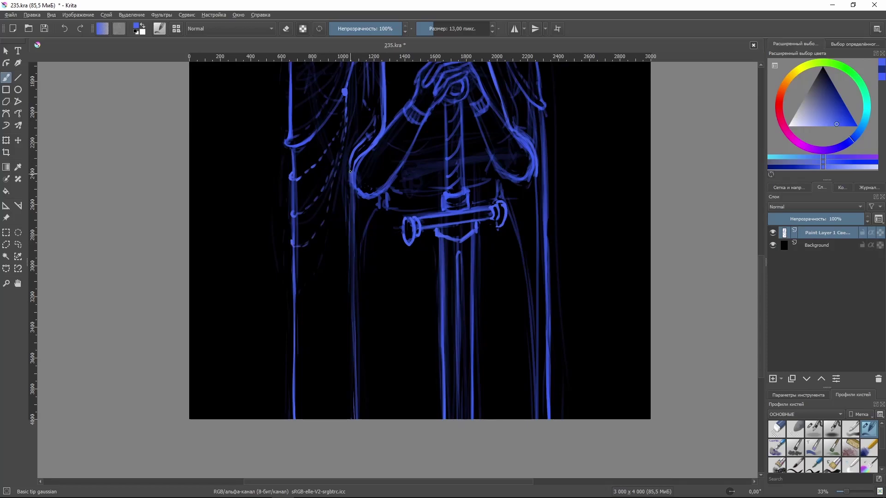
pyautogui.moveTo(350, 172); pyautogui.dragTo(358, 346)
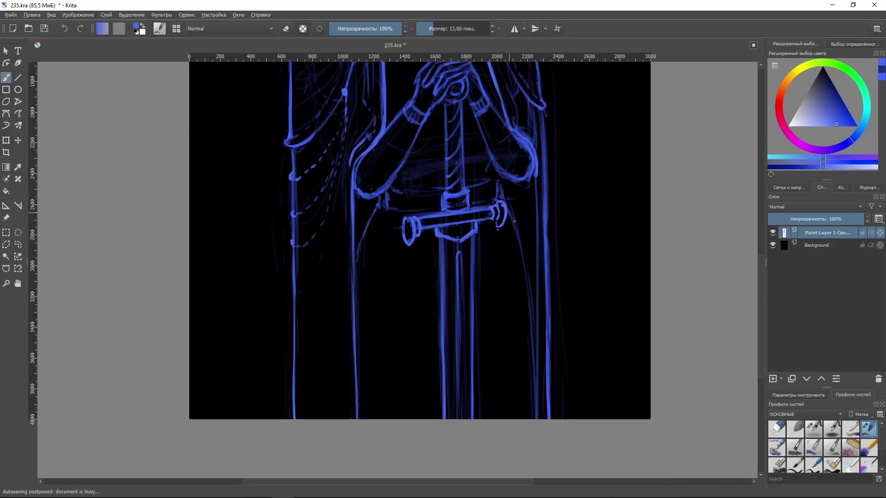
pyautogui.moveTo(498, 187)
pyautogui.mouseDown()
pyautogui.moveTo(460, 173)
pyautogui.moveTo(340, 222)
pyautogui.mouseUp()
pyautogui.press('5')
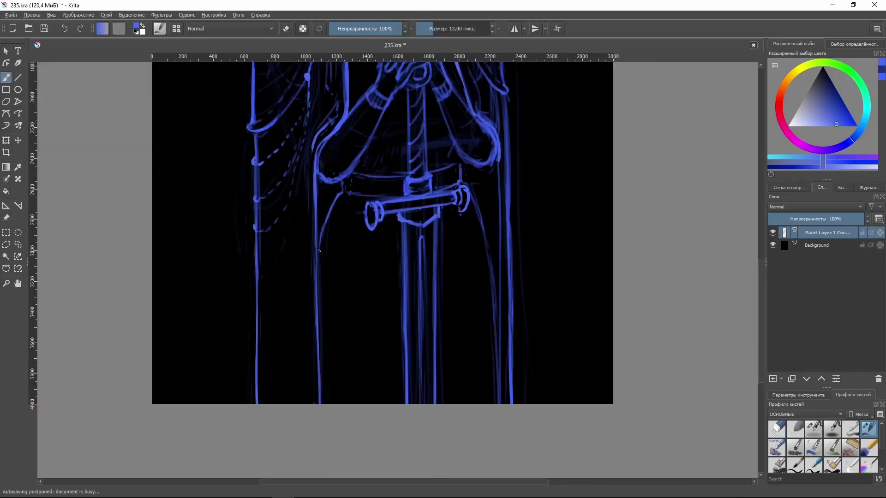
pyautogui.moveTo(400, 126); pyautogui.dragTo(321, 158)
# Erase a small patch of lines near the arm and redraw the left arm contour
pyautogui.press('e')
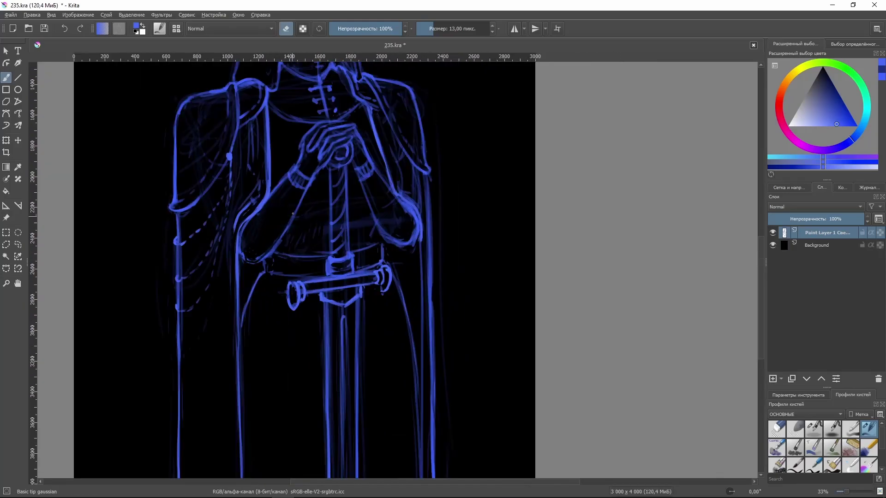
pyautogui.press('e')
pyautogui.moveTo(256, 257); pyautogui.dragTo(270, 248)
pyautogui.press('e')
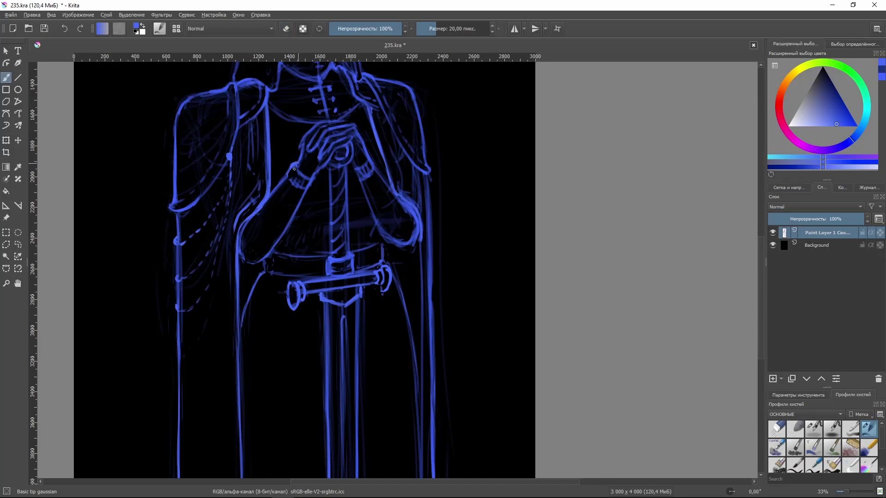
pyautogui.press('e')
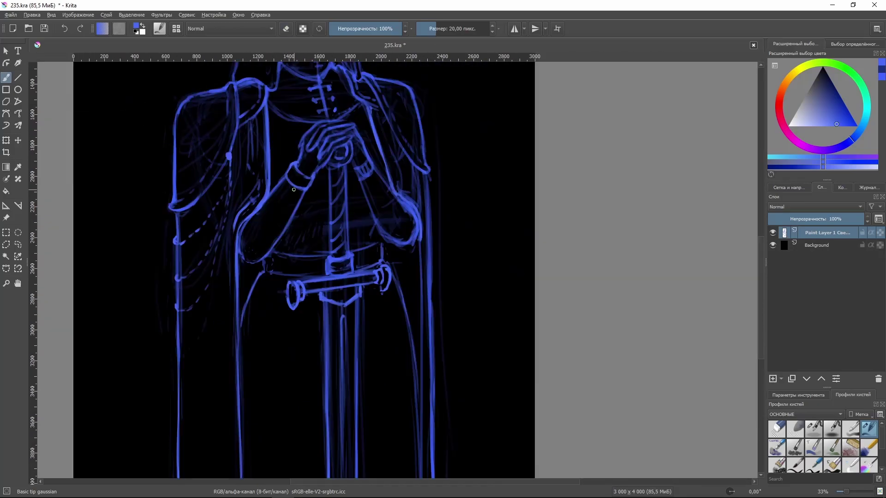
pyautogui.moveTo(249, 253); pyautogui.dragTo(251, 220)
# Erase stray strokes around the right forearm and firm up the left arm contour
pyautogui.press('4')
pyautogui.press('4')
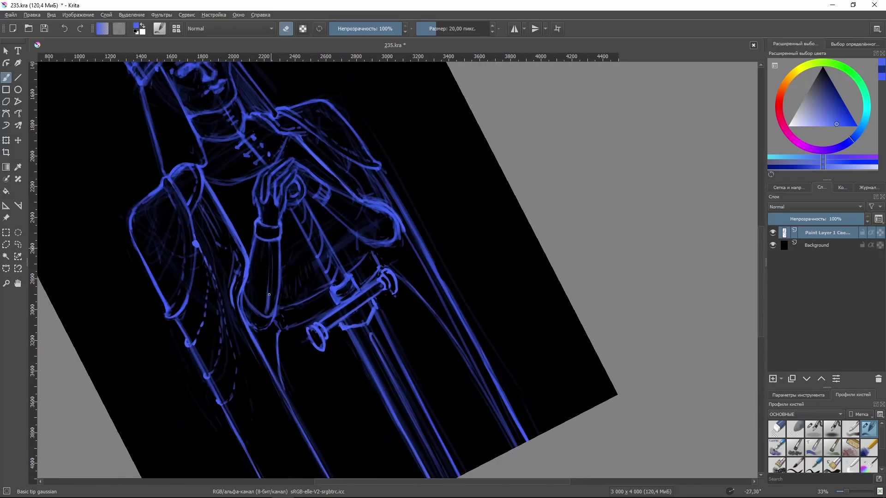
pyautogui.press('5')
pyautogui.press('e')
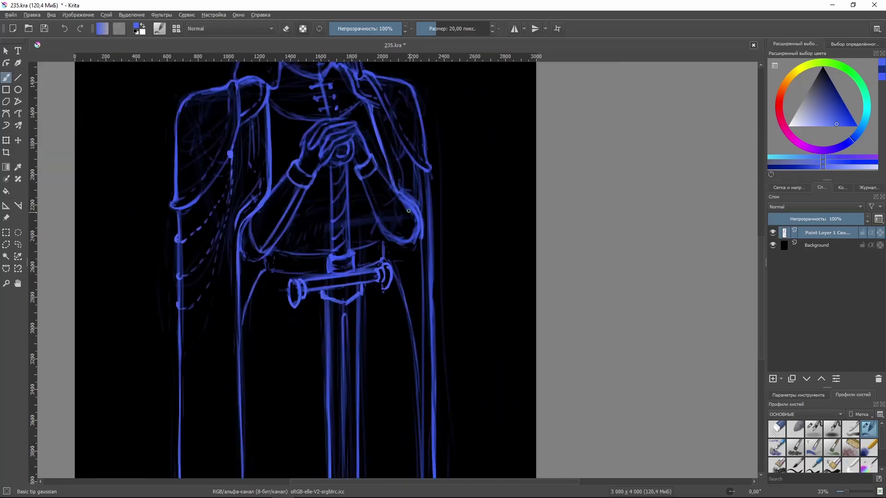
pyautogui.moveTo(408, 211); pyautogui.dragTo(383, 234)
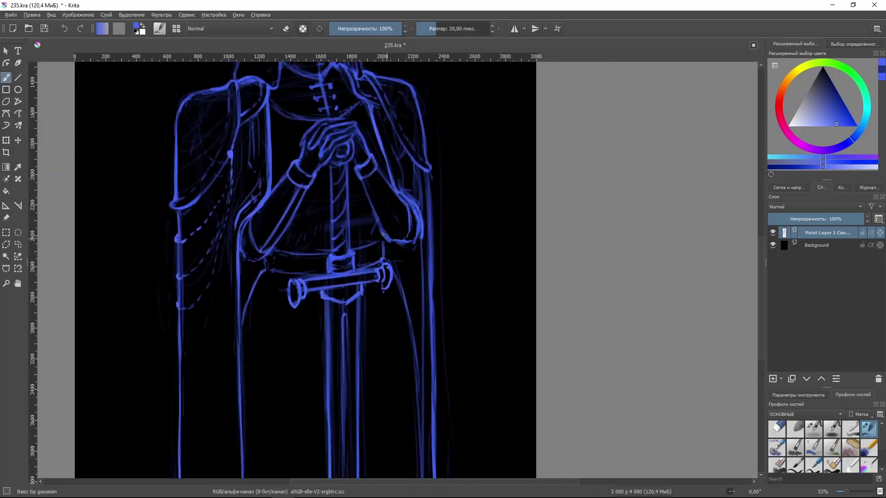
pyautogui.moveTo(248, 225); pyautogui.dragTo(244, 263)
# Touch up the strokes where the arm meets the robe
pyautogui.press('e')
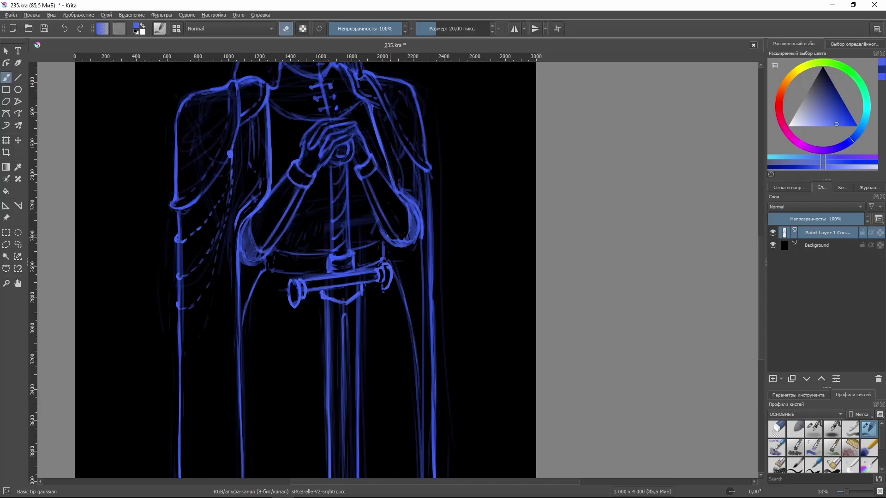
pyautogui.scroll(-2, 270, 238)
pyautogui.scroll(3, 269, 258)
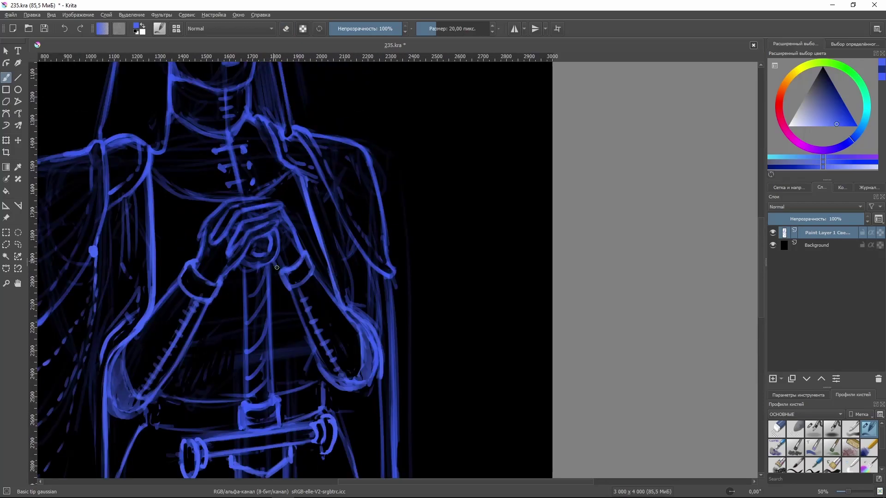
pyautogui.scroll(-1, 266, 242)
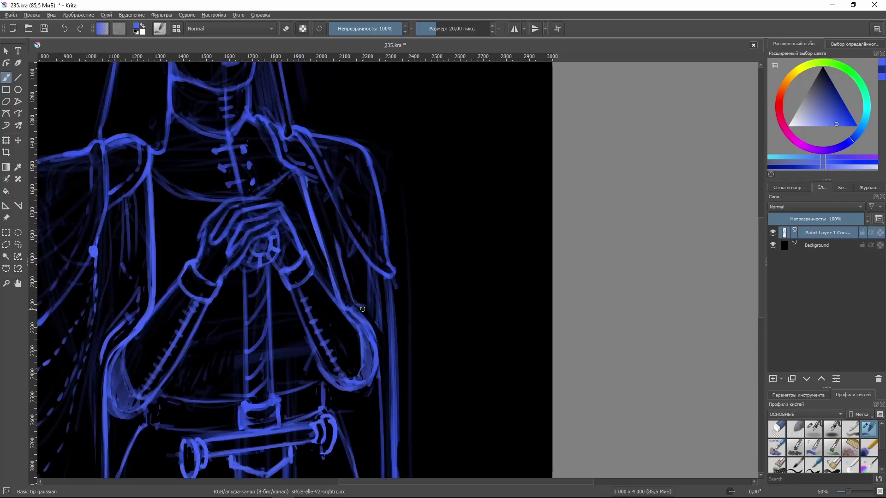
pyautogui.press('e')
pyautogui.scroll(-2, 487, 96)
pyautogui.scroll(4, 488, 96)
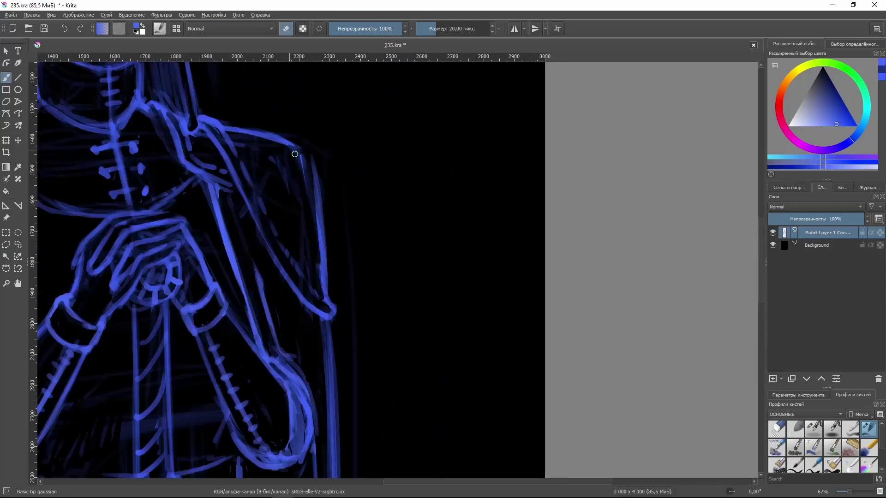
pyautogui.scroll(-4, 353, 385)
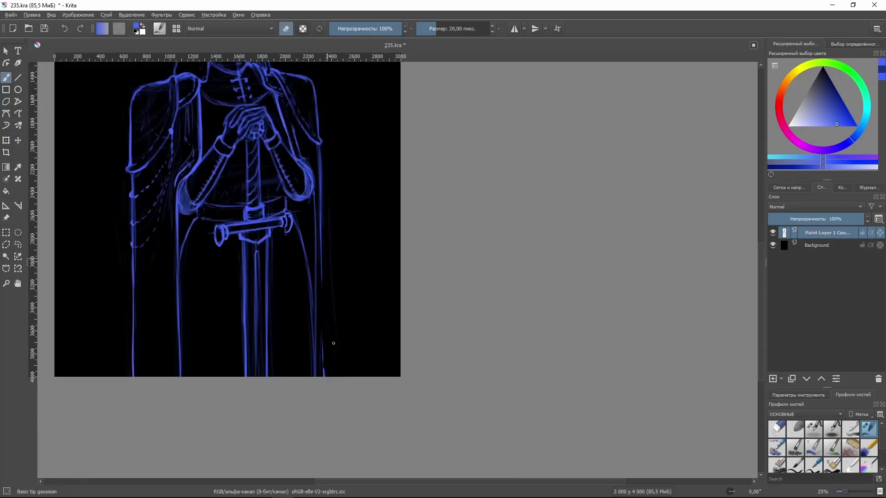
pyautogui.press('e')
pyautogui.scroll(3, 341, 351)
pyautogui.press('e')
# Erase the stray vertical stroke beside the robe
pyautogui.press('e')
pyautogui.moveTo(344, 318)
pyautogui.mouseDown()
pyautogui.moveTo(351, 277)
pyautogui.moveTo(358, 302)
pyautogui.mouseUp()
pyautogui.scroll(-1, 366, 332)
pyautogui.press('e')
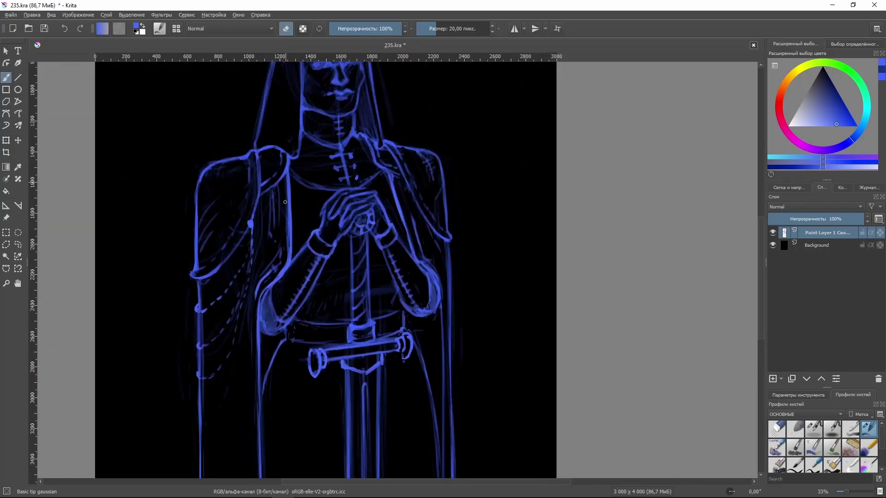
pyautogui.moveTo(285, 202); pyautogui.dragTo(287, 253)
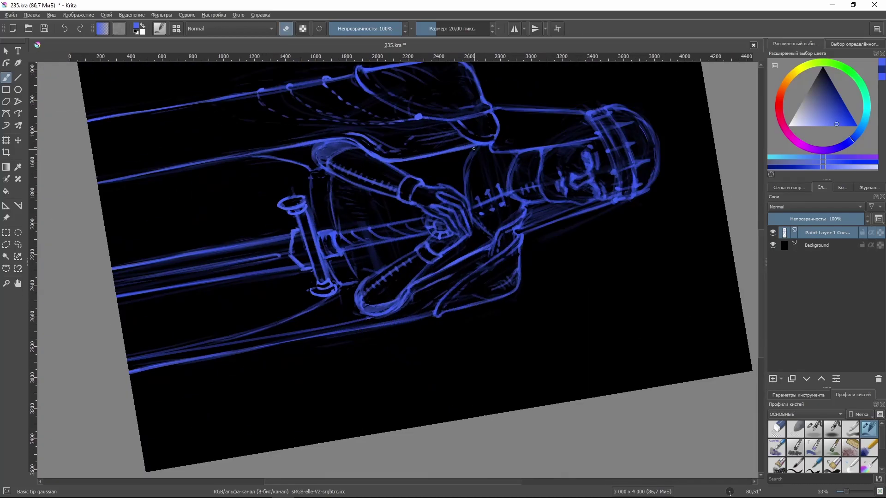
pyautogui.press('e')
pyautogui.scroll(3, 319, 137)
pyautogui.press('e')
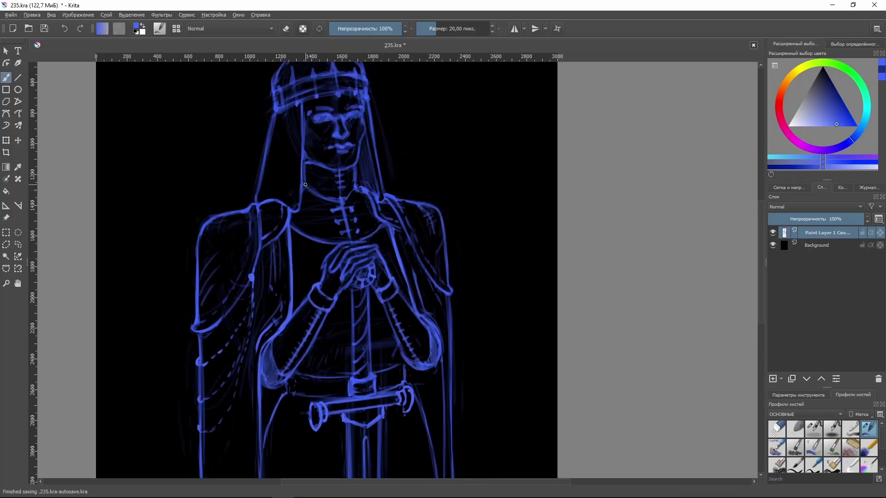
pyautogui.scroll(2, 250, 110)
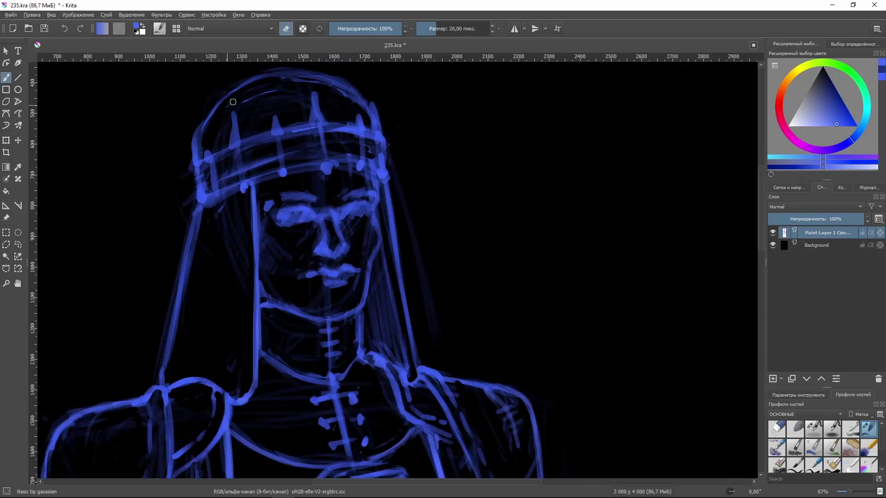
# Erase the old crown spike and redraw it as a diamond point
pyautogui.press('e')
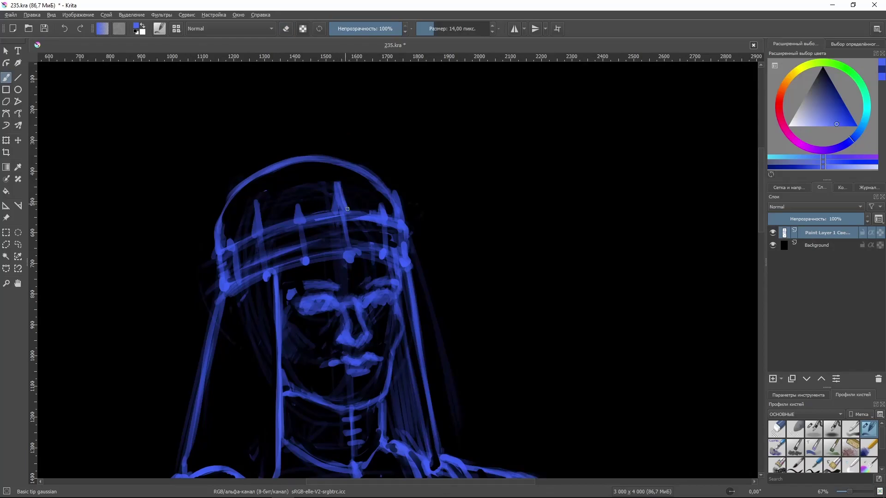
pyautogui.moveTo(370, 172); pyautogui.dragTo(389, 269)
pyautogui.press('e')
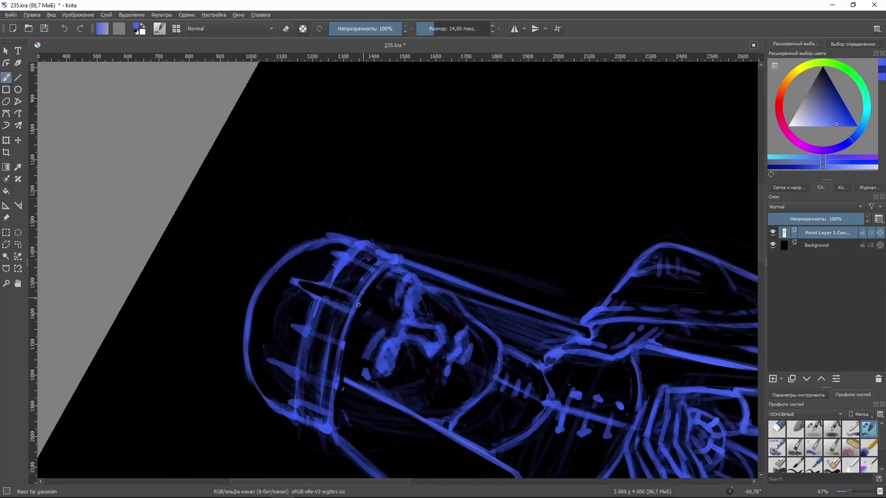
pyautogui.press('5')
pyautogui.moveTo(297, 217); pyautogui.dragTo(299, 229)
pyautogui.press('e')
pyautogui.moveTo(298, 203); pyautogui.dragTo(300, 229)
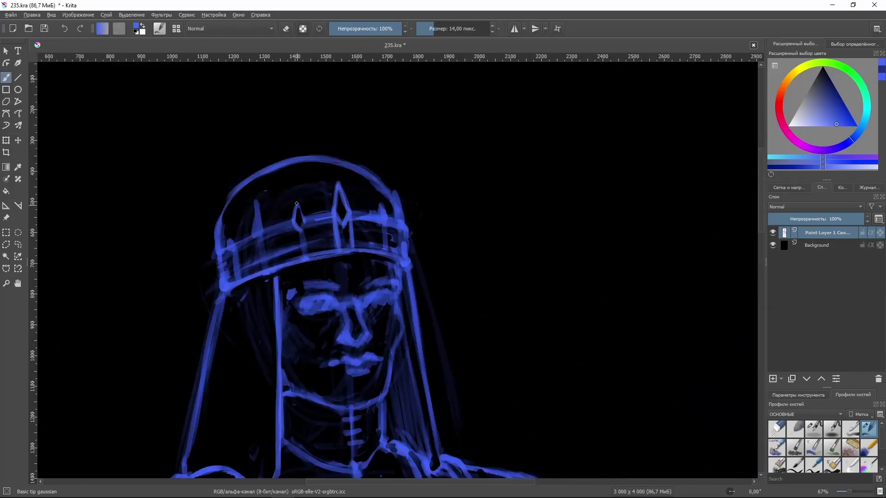
pyautogui.press('e')
# Notch the crown band, finish the right spike as a diamond, and shape the left spike
pyautogui.press('e')
pyautogui.moveTo(383, 203)
pyautogui.mouseDown()
pyautogui.moveTo(383, 226)
pyautogui.moveTo(386, 217)
pyautogui.mouseUp()
pyautogui.press('e')
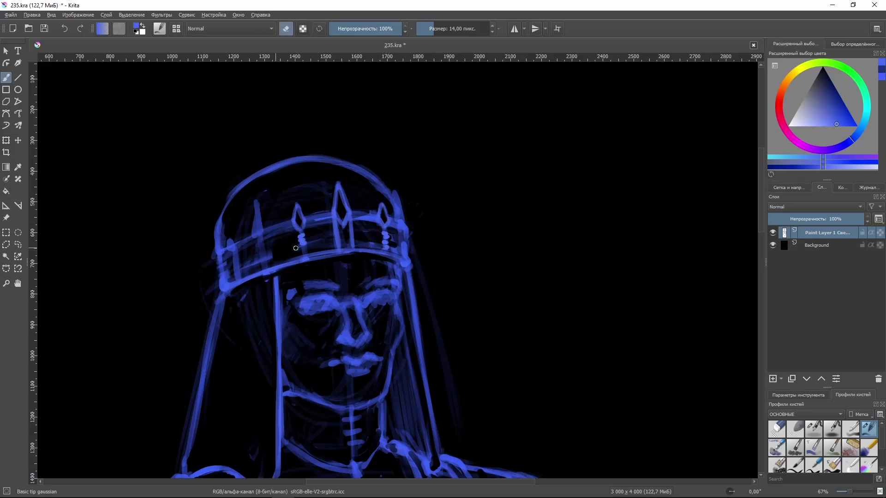
pyautogui.moveTo(286, 252)
pyautogui.mouseDown()
pyautogui.moveTo(342, 222)
pyautogui.moveTo(346, 233)
pyautogui.mouseUp()
pyautogui.press('e')
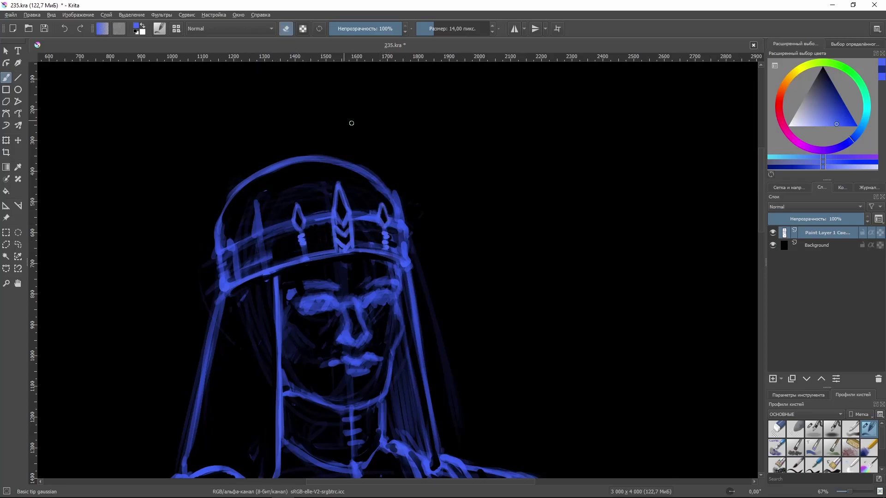
pyautogui.moveTo(351, 124); pyautogui.dragTo(388, 163)
# Trim the excess off the crown's left spike and zoom around to review the crown
pyautogui.press('e')
pyautogui.moveTo(296, 241); pyautogui.dragTo(293, 304)
pyautogui.press('e')
pyautogui.press('e')
pyautogui.press('e')
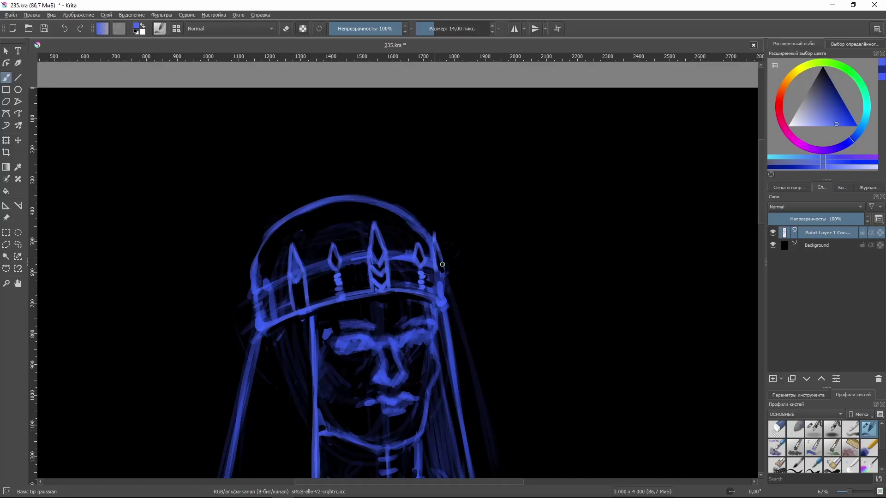
pyautogui.press('e')
pyautogui.press('e')
pyautogui.scroll(-1, 471, 187)
pyautogui.press('e')
pyautogui.moveTo(340, 235)
pyautogui.mouseDown()
pyautogui.moveTo(342, 248)
pyautogui.moveTo(309, 267)
pyautogui.mouseUp()
pyautogui.press('e')
pyautogui.press('e')
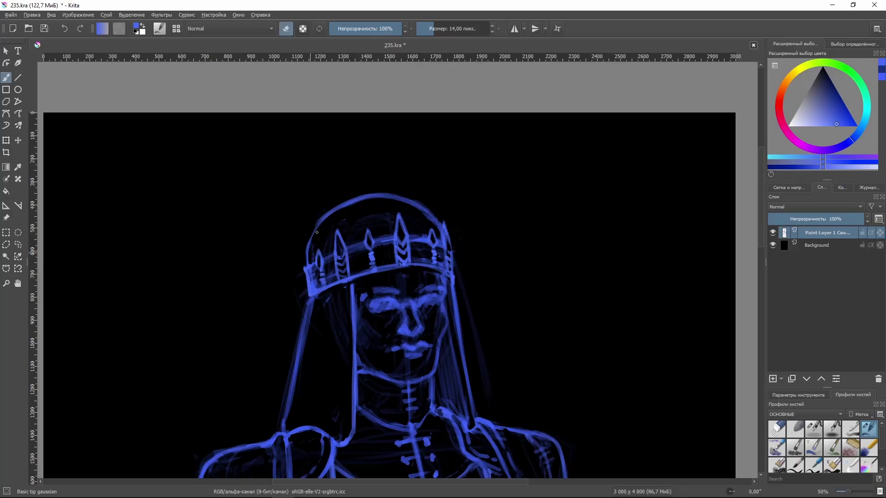
pyautogui.press('e')
pyautogui.scroll(-2, 317, 232)
pyautogui.scroll(1, 316, 224)
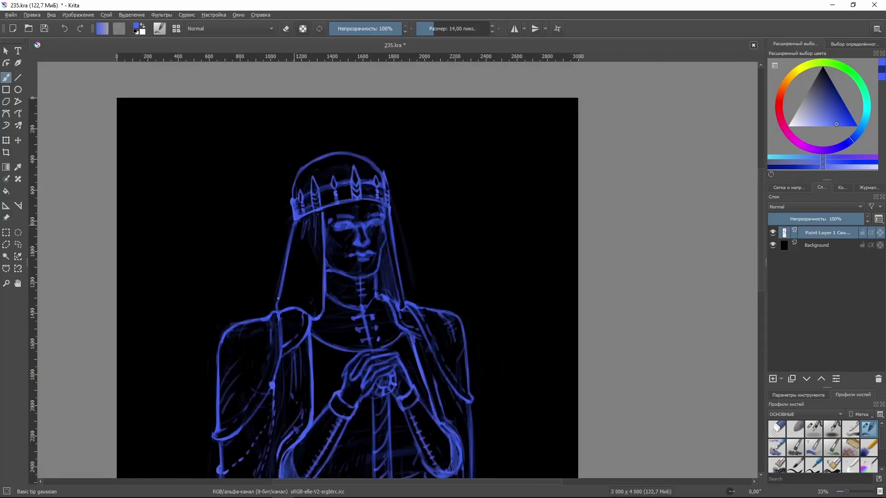
pyautogui.press('e')
pyautogui.press('e')
pyautogui.press('e')
pyautogui.scroll(3, 443, 166)
pyautogui.scroll(-4, 396, 319)
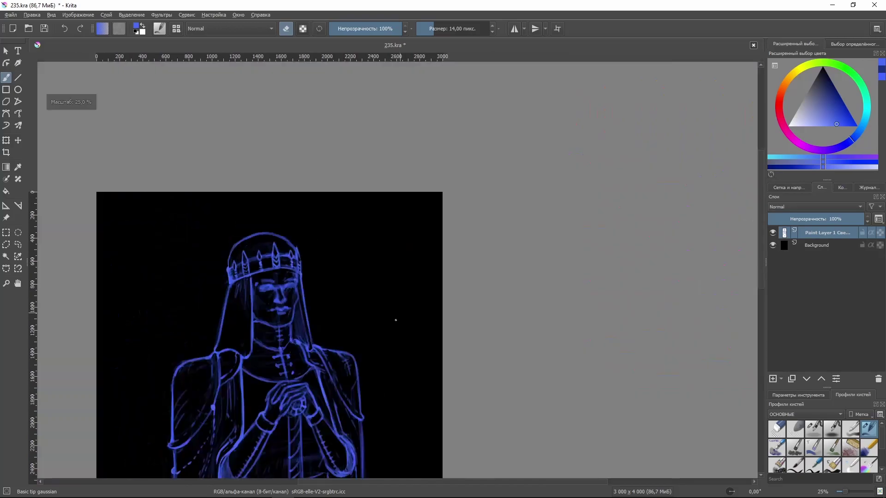
pyautogui.scroll(-2, 396, 320)
pyautogui.scroll(2, 455, 310)
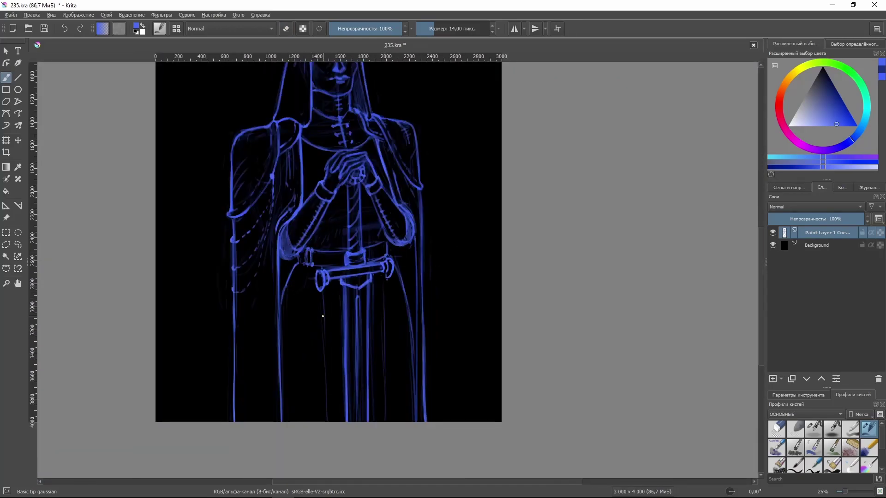
# Erase a stray line along the sword and hatch shading onto the left cheek
pyautogui.press('e')
pyautogui.moveTo(344, 295); pyautogui.dragTo(345, 374)
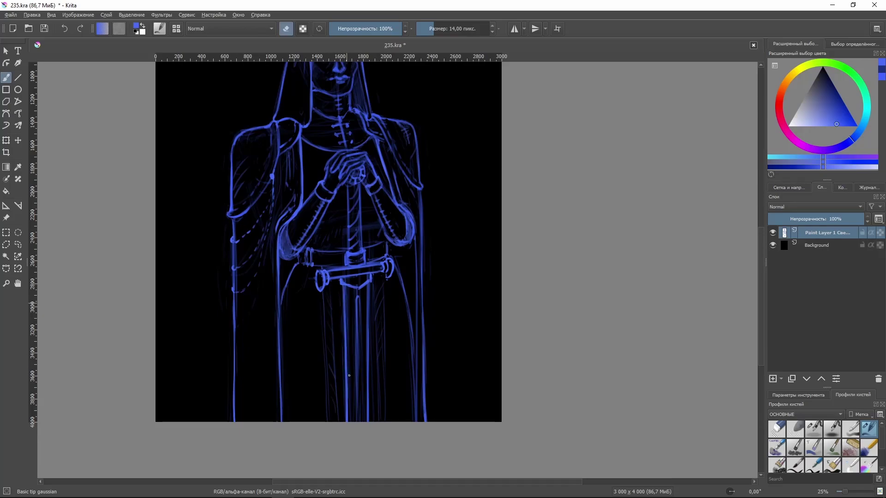
pyautogui.scroll(2, 350, 356)
pyautogui.scroll(1, 350, 355)
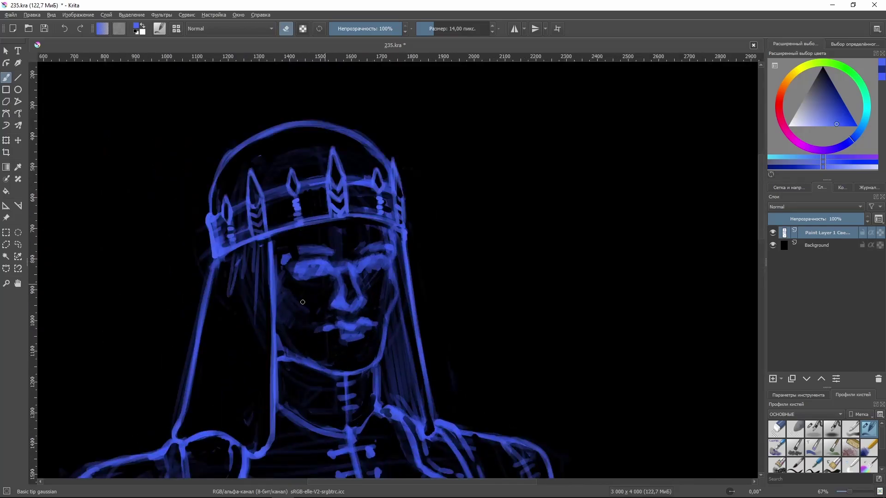
pyautogui.moveTo(303, 302); pyautogui.dragTo(301, 329)
pyautogui.press('e')
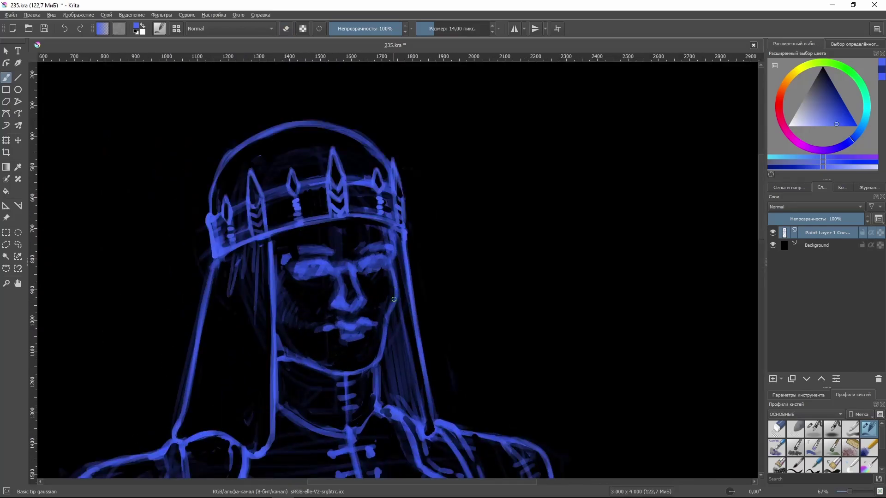
# Clean patches near the brow and headband and reshape the nose edge and tip
pyautogui.press('e')
pyautogui.press('e')
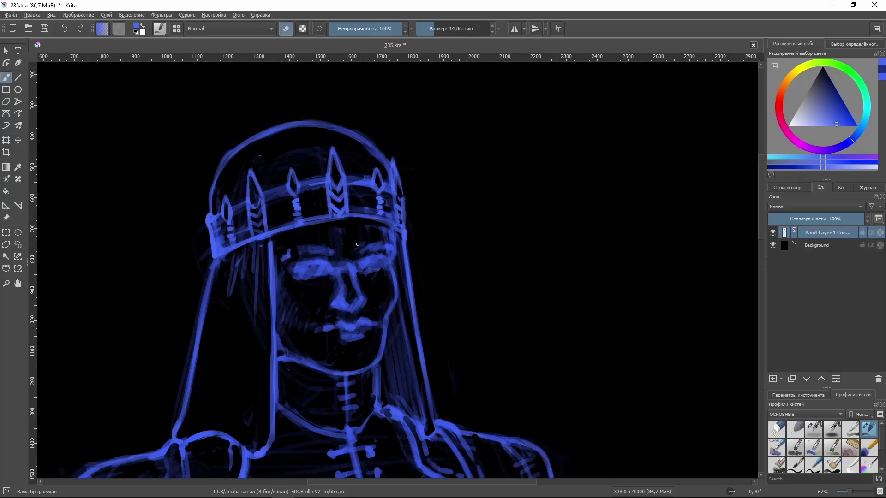
pyautogui.moveTo(358, 244); pyautogui.dragTo(383, 229)
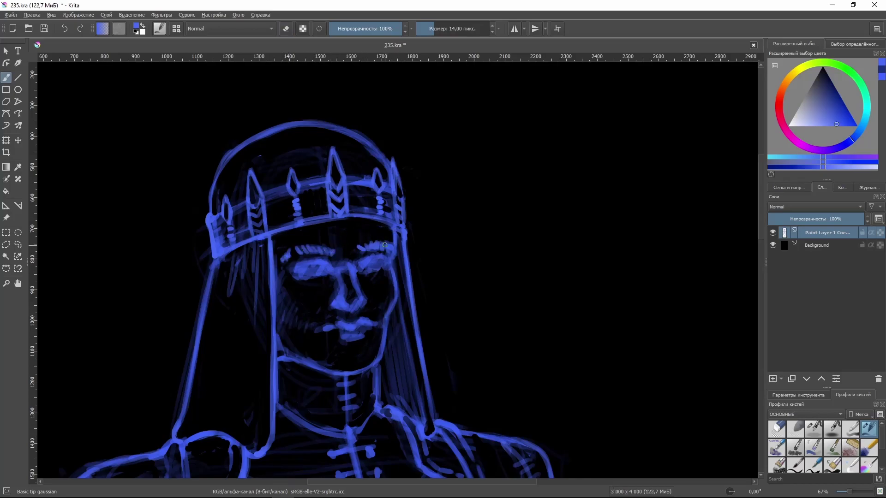
pyautogui.press('e')
pyautogui.press('e')
pyautogui.moveTo(343, 267); pyautogui.dragTo(359, 309)
pyautogui.press('e')
pyautogui.press('e')
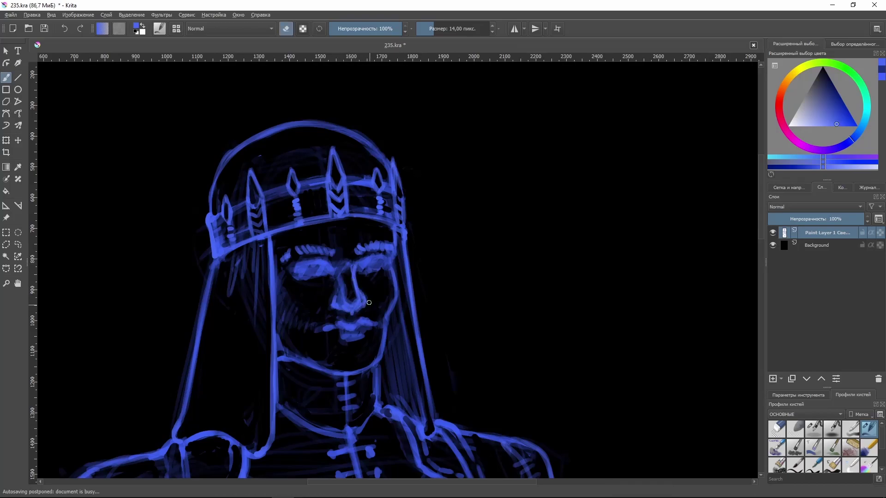
pyautogui.press('e')
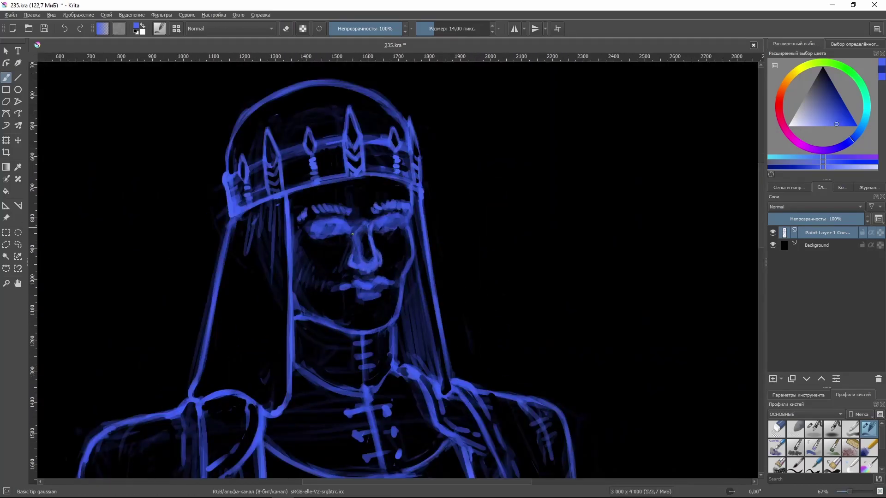
pyautogui.press('e')
pyautogui.press('e')
pyautogui.moveTo(352, 234)
pyautogui.mouseDown()
pyautogui.moveTo(350, 272)
pyautogui.moveTo(375, 264)
pyautogui.mouseUp()
pyautogui.press('e')
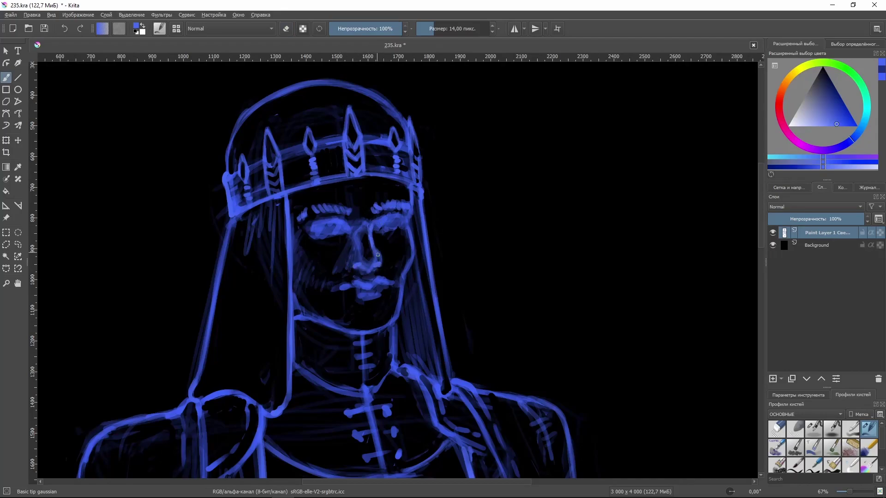
# At 100% zoom, paint a brighter blue stroke over the right eye, then zoom out
pyautogui.press('2')
pyautogui.press('1')
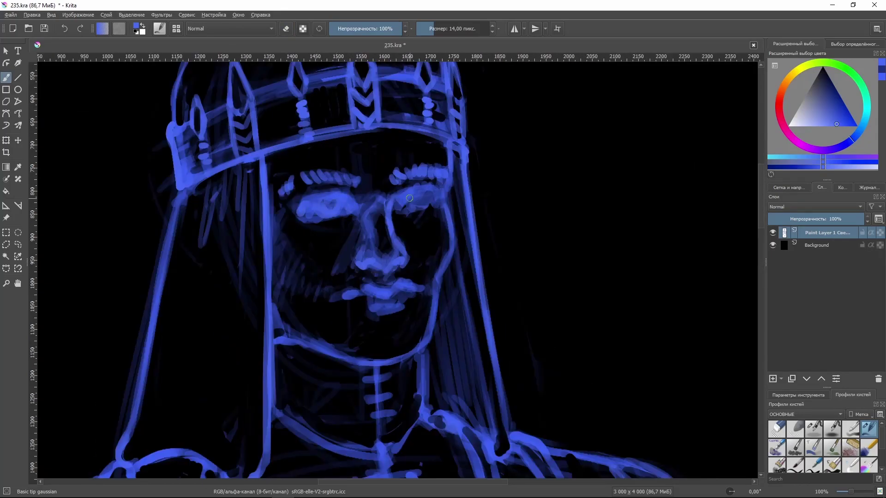
pyautogui.moveTo(409, 198); pyautogui.dragTo(423, 196)
pyautogui.press('2')
pyautogui.scroll(2, 302, 217)
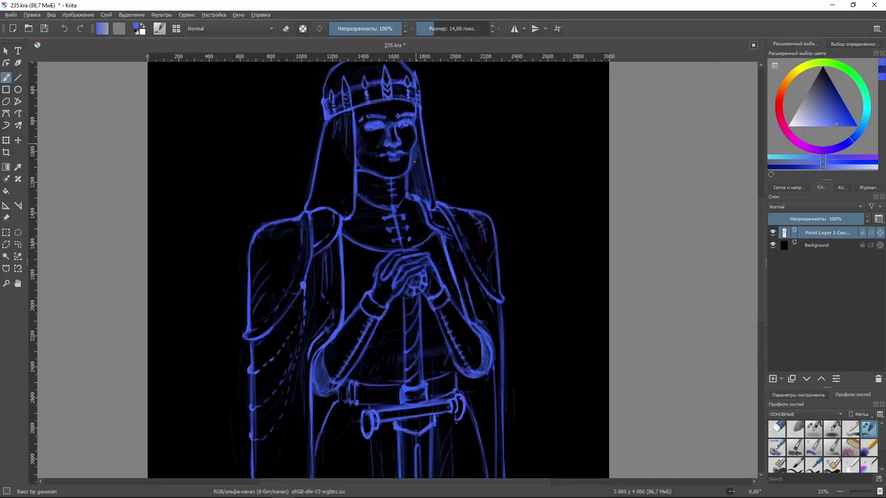
pyautogui.scroll(-2, 302, 216)
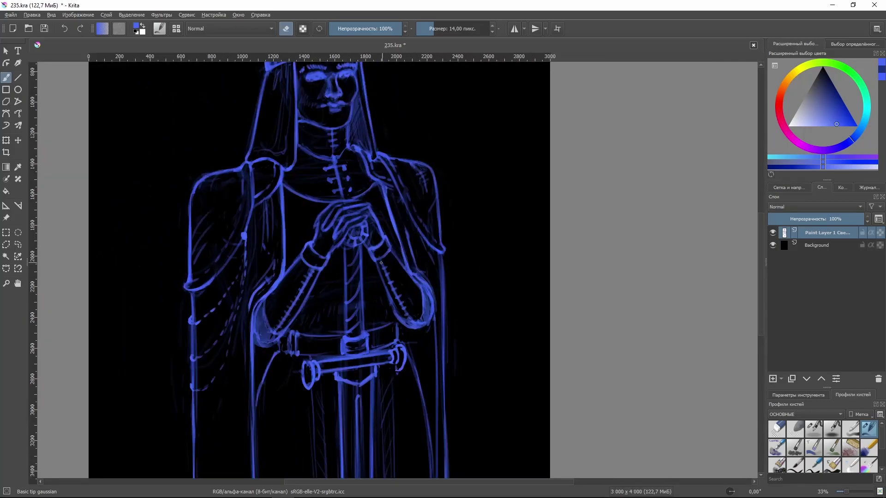
pyautogui.scroll(3, 392, 264)
pyautogui.scroll(-2, 392, 264)
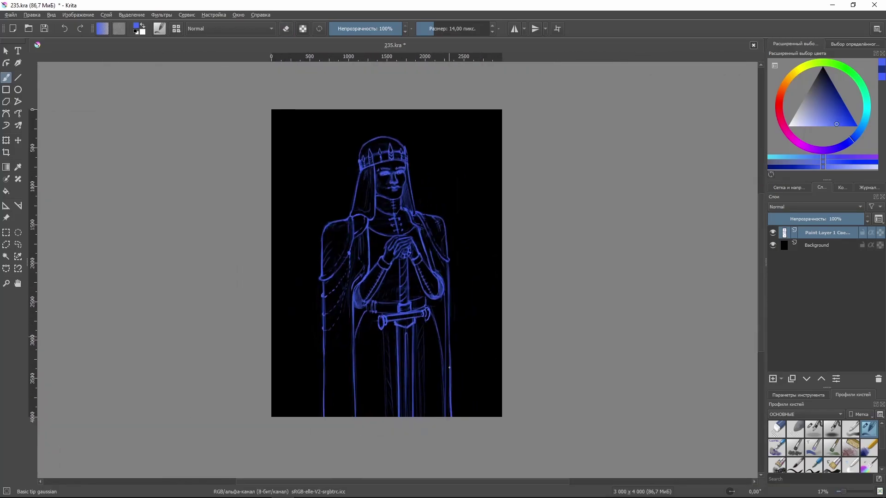
pyautogui.scroll(1, 449, 367)
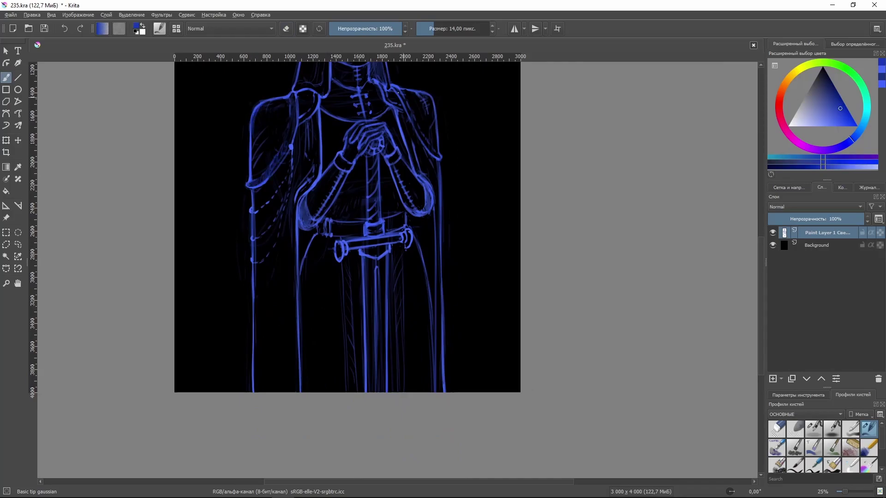
# Add a new paint layer above the line art and set the brush to 35 px
pyautogui.scroll(3, 425, 144)
pyautogui.press('Insert')
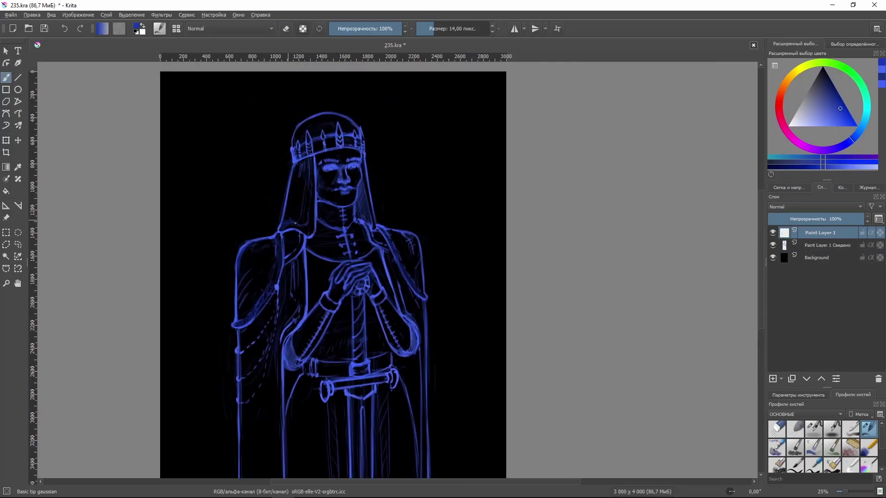
pyautogui.middleClick(360, 193)
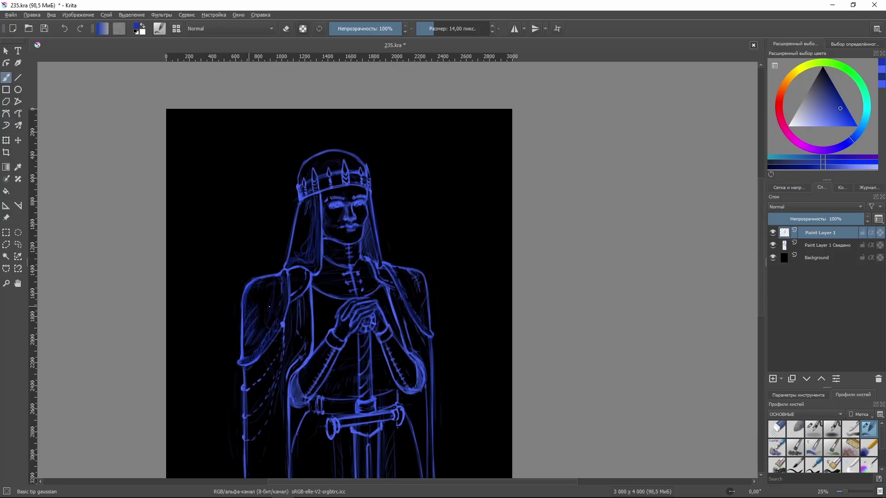
pyautogui.keyDown('ctrl'); pyautogui.click(290, 298); pyautogui.keyUp('ctrl')
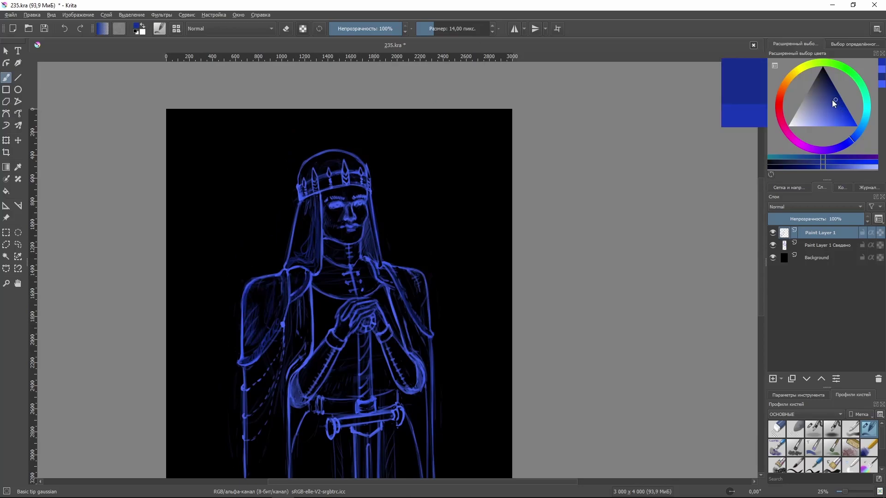
pyautogui.press('e')
pyautogui.scroll(-2, 328, 220)
pyautogui.scroll(1, 328, 220)
pyautogui.middleClick(328, 220)
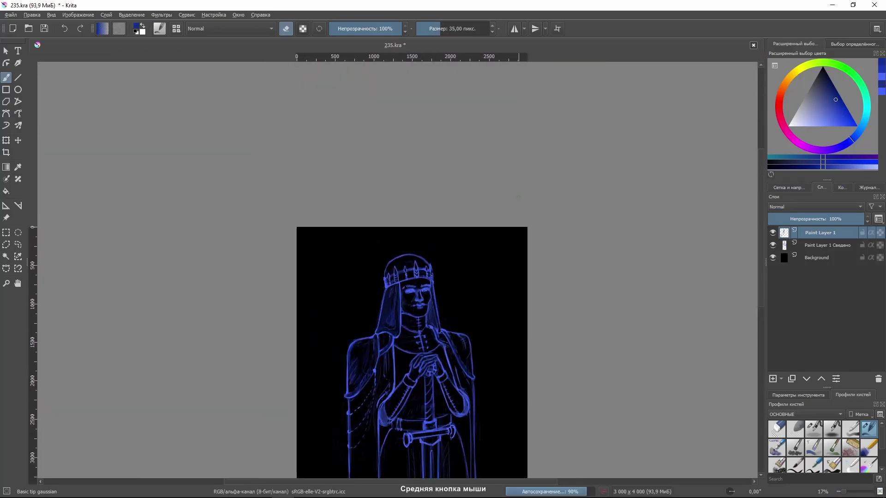
pyautogui.scroll(2, 518, 198)
pyautogui.press('e')
pyautogui.moveTo(268, 320)
pyautogui.mouseDown()
pyautogui.moveTo(269, 238)
pyautogui.moveTo(328, 118)
pyautogui.mouseUp()
# Paint a soft blue glow over the face and head, adjusting the blue shade
pyautogui.click(834, 92)
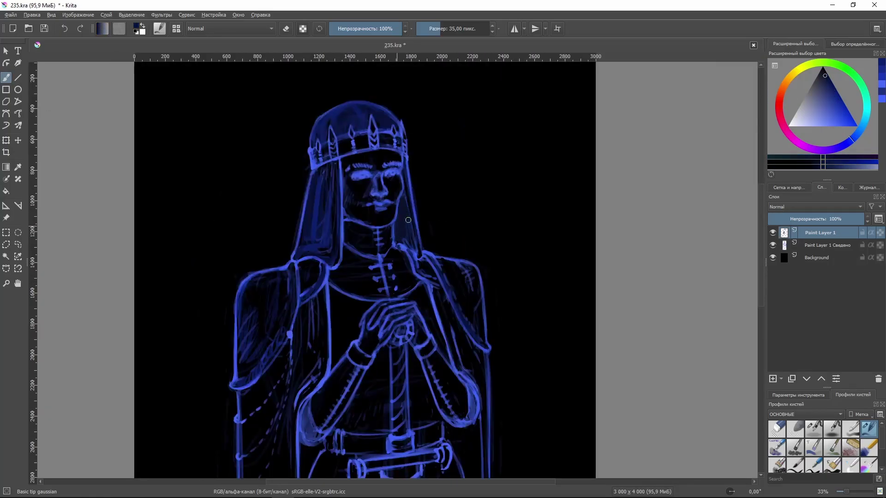
pyautogui.moveTo(406, 198); pyautogui.dragTo(408, 240)
pyautogui.click(834, 91)
pyautogui.moveTo(409, 183); pyautogui.dragTo(410, 231)
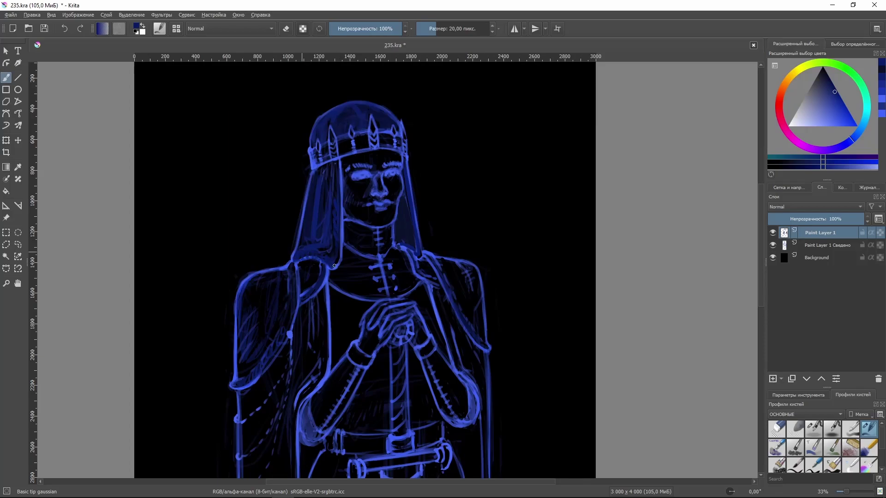
pyautogui.keyDown('ctrl'); pyautogui.click(339, 219); pyautogui.keyUp('ctrl')
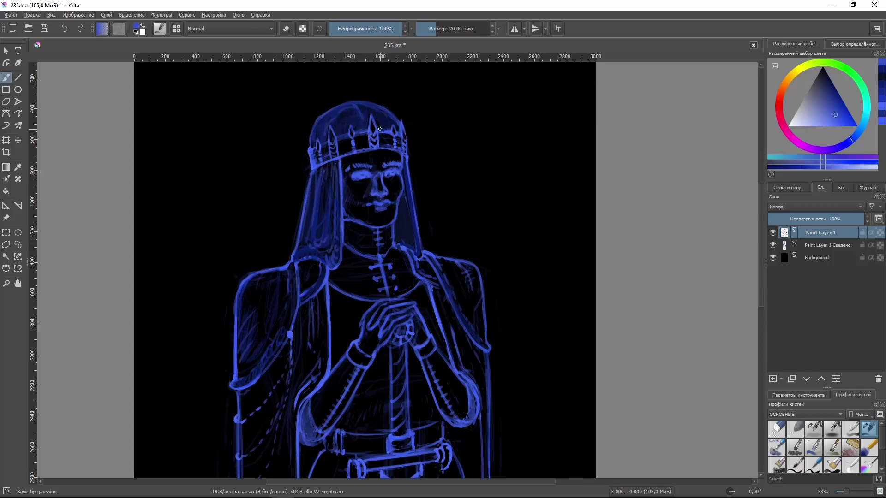
# On a new layer, paint red flame streaks rising from the bottom left and right
pyautogui.press('-')
pyautogui.press('-')
pyautogui.hotkey('ctrl', 'shift', 'n')
pyautogui.click(779, 101)
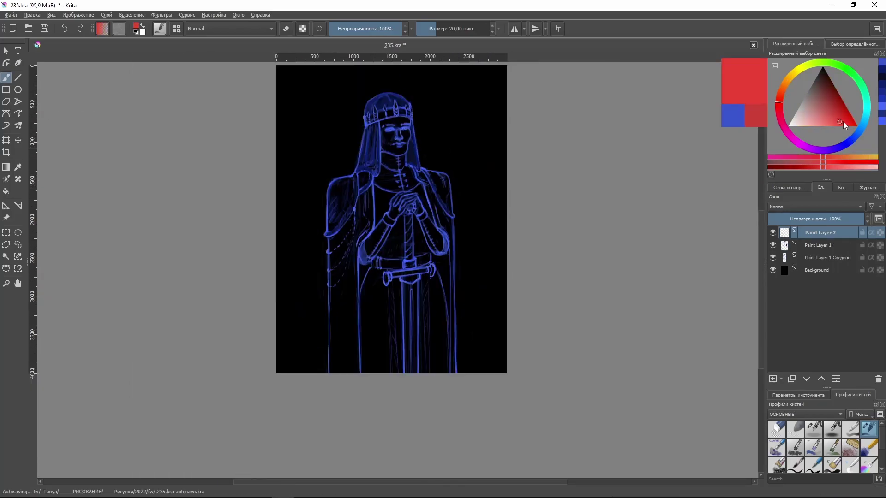
pyautogui.moveTo(327, 336); pyautogui.dragTo(325, 373)
pyautogui.moveTo(326, 317); pyautogui.dragTo(321, 373)
pyautogui.moveTo(454, 314); pyautogui.dragTo(456, 367)
pyautogui.moveTo(456, 335); pyautogui.dragTo(465, 373)
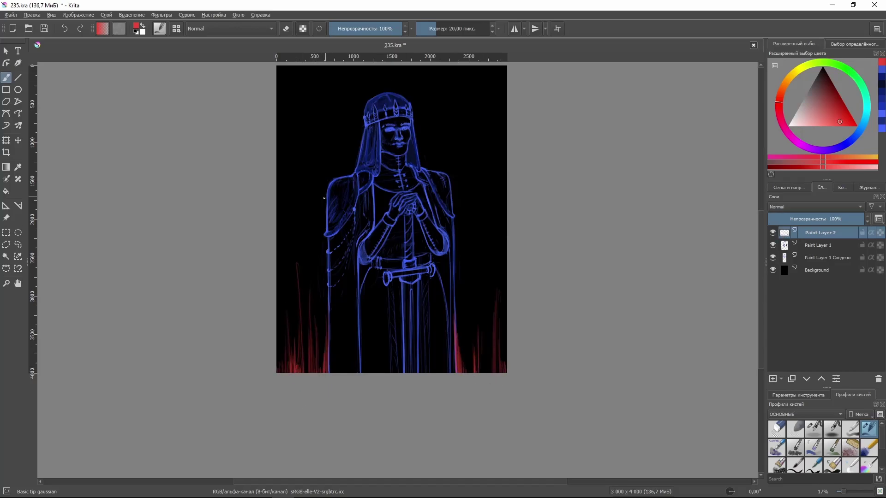
# Add saturated red and orange-red flames at both bottom corners
pyautogui.keyDown('ctrl'); pyautogui.click(323, 360); pyautogui.keyUp('ctrl')
pyautogui.moveTo(284, 337); pyautogui.dragTo(282, 373)
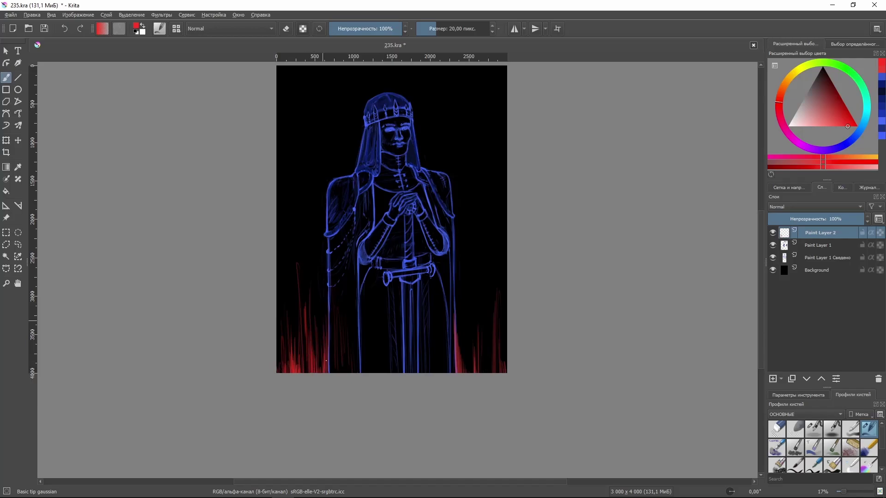
pyautogui.moveTo(463, 302); pyautogui.dragTo(465, 372)
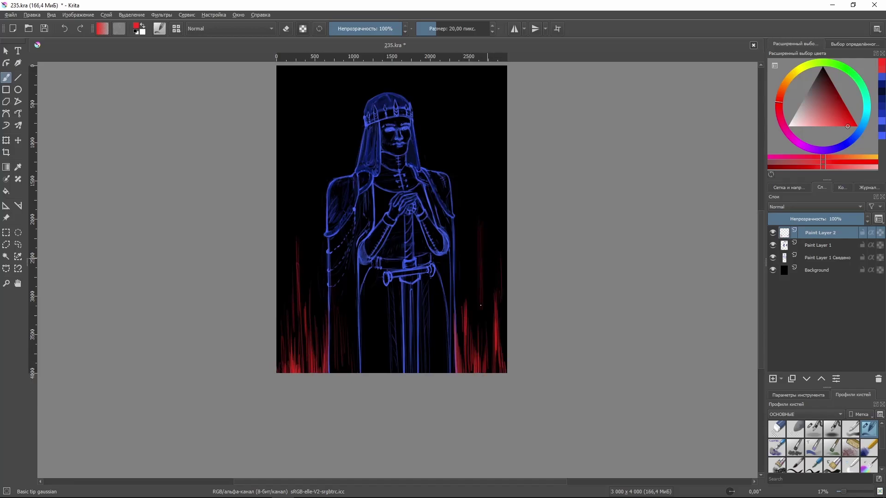
pyautogui.keyDown('ctrl'); pyautogui.click(304, 323); pyautogui.keyUp('ctrl')
pyautogui.moveTo(304, 305); pyautogui.dragTo(307, 366)
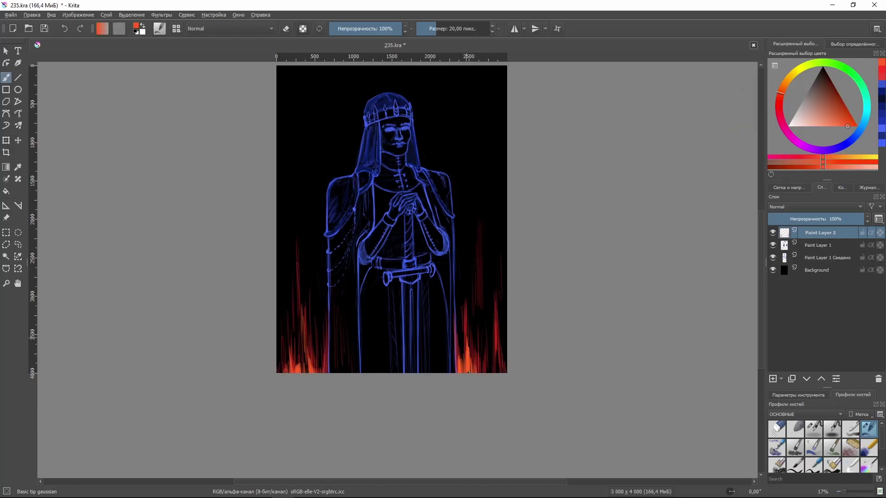
pyautogui.moveTo(490, 355); pyautogui.dragTo(491, 373)
# Add orange and yellow-orange flame tips along the bottom edge
pyautogui.keyDown('ctrl'); pyautogui.click(466, 364); pyautogui.keyUp('ctrl')
pyautogui.moveTo(280, 353); pyautogui.dragTo(281, 372)
pyautogui.moveTo(463, 358); pyautogui.dragTo(463, 373)
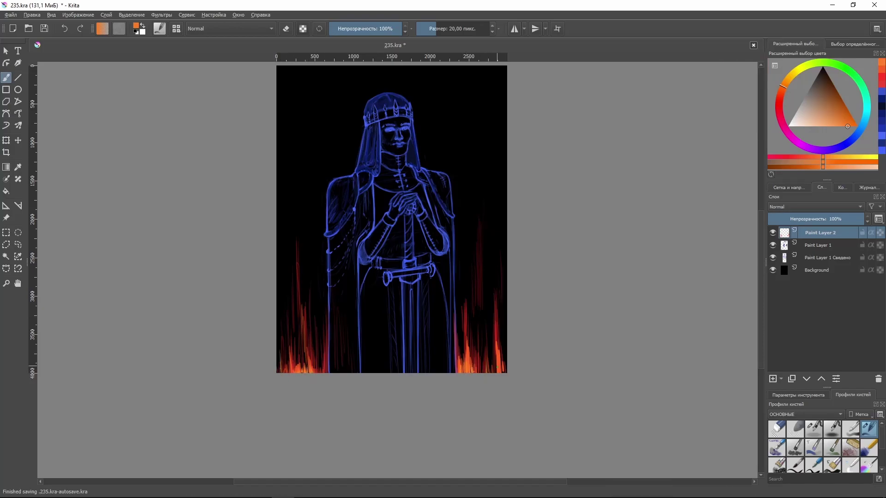
pyautogui.click(789, 75)
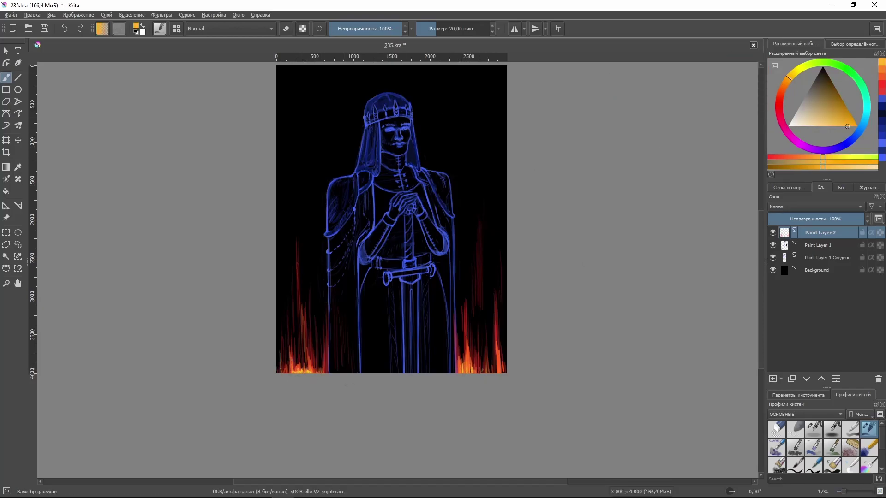
pyautogui.moveTo(449, 363); pyautogui.dragTo(450, 373)
# Add orange-red fire strokes along the bottom and an orange glow on the lower sword blade
pyautogui.click(781, 89)
pyautogui.moveTo(338, 353)
pyautogui.mouseDown()
pyautogui.moveTo(339, 373)
pyautogui.moveTo(365, 373)
pyautogui.mouseUp()
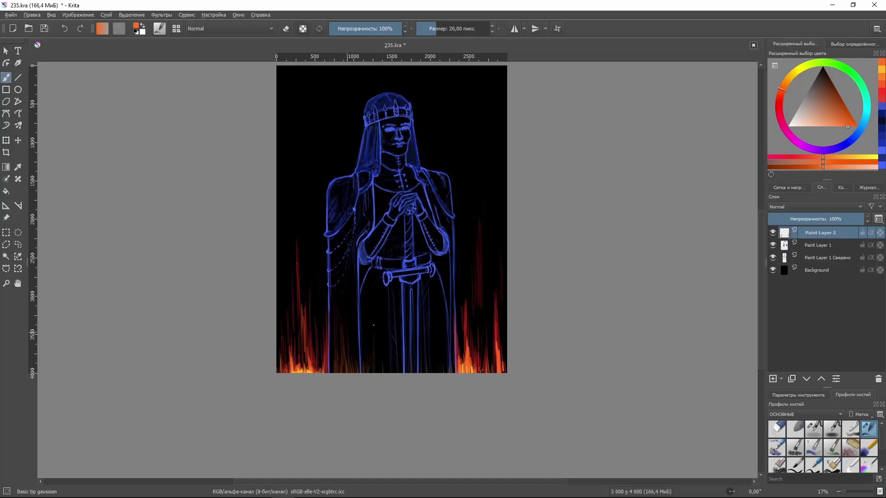
pyautogui.moveTo(383, 328)
pyautogui.mouseDown()
pyautogui.moveTo(384, 373)
pyautogui.moveTo(409, 318)
pyautogui.mouseUp()
pyautogui.moveTo(428, 372); pyautogui.dragTo(429, 359)
pyautogui.moveTo(443, 373); pyautogui.dragTo(444, 351)
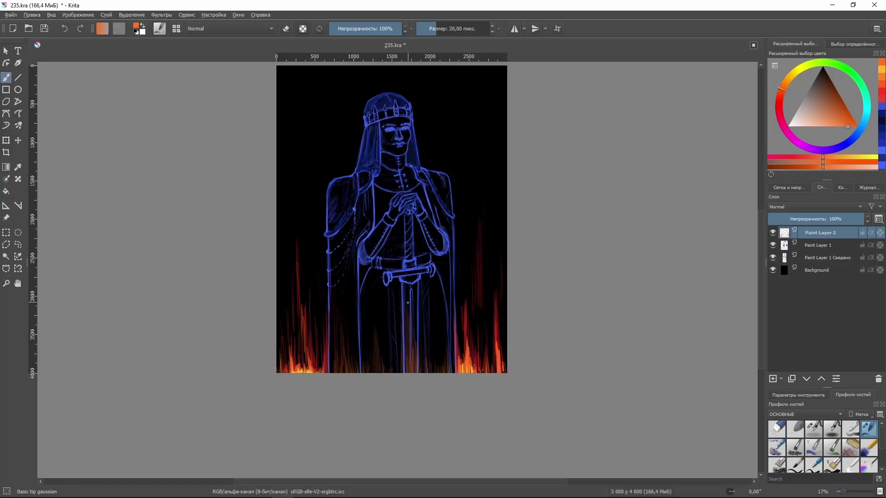
pyautogui.moveTo(406, 372); pyautogui.dragTo(409, 286)
pyautogui.click(849, 126)
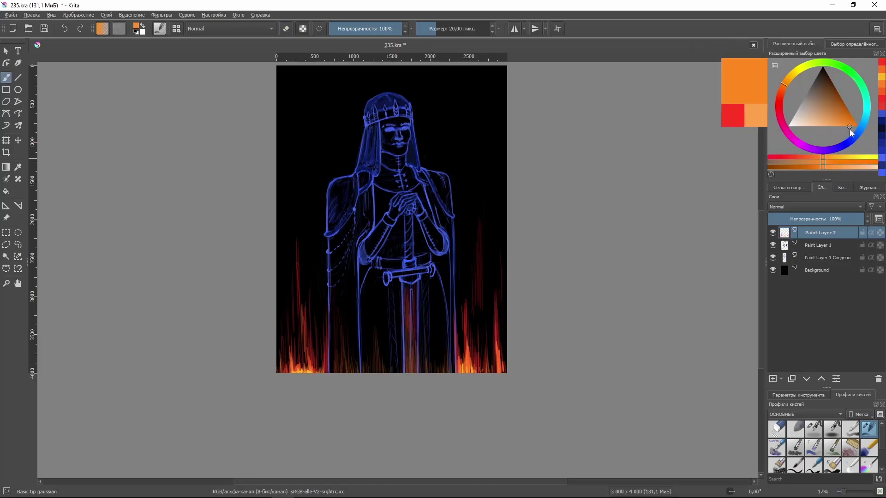
# On a new layer, paint a red glow over both of the figure's eyes
pyautogui.scroll(2, 408, 111)
pyautogui.press('Insert')
pyautogui.click(781, 92)
pyautogui.moveTo(369, 148); pyautogui.dragTo(406, 147)
pyautogui.moveTo(433, 143); pyautogui.dragTo(441, 139)
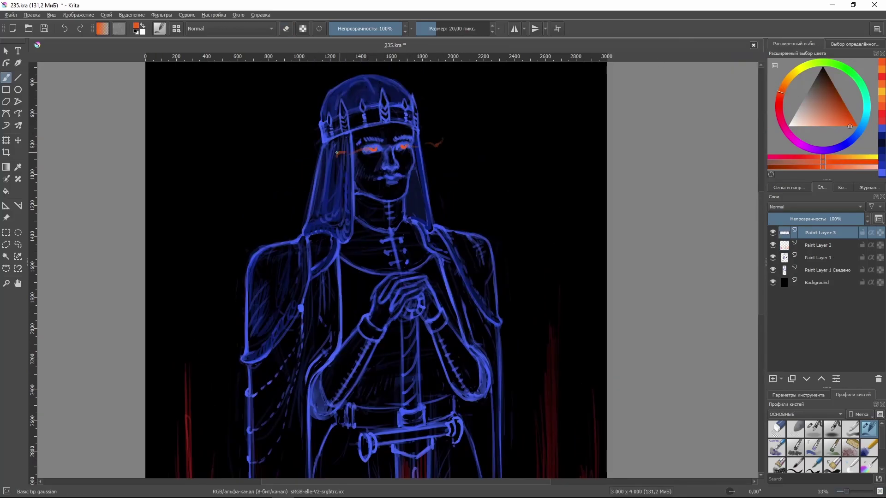
pyautogui.scroll(-3, 437, 141)
pyautogui.scroll(3, 431, 314)
# On another new layer, paint orange glow strokes down the sword blade
pyautogui.click(784, 82)
pyautogui.press('Insert')
pyautogui.moveTo(329, 439)
pyautogui.mouseDown()
pyautogui.moveTo(327, 266)
pyautogui.moveTo(345, 274)
pyautogui.mouseUp()
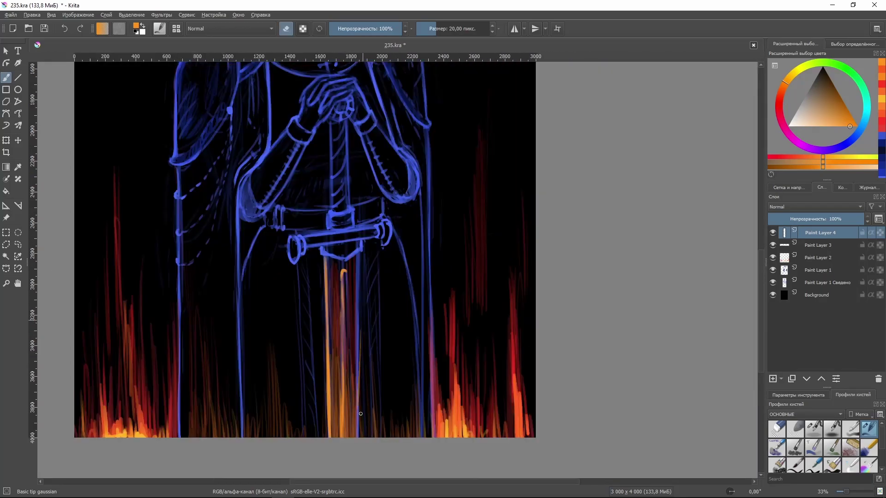
pyautogui.moveTo(358, 436); pyautogui.dragTo(358, 314)
pyautogui.moveTo(346, 437); pyautogui.dragTo(346, 357)
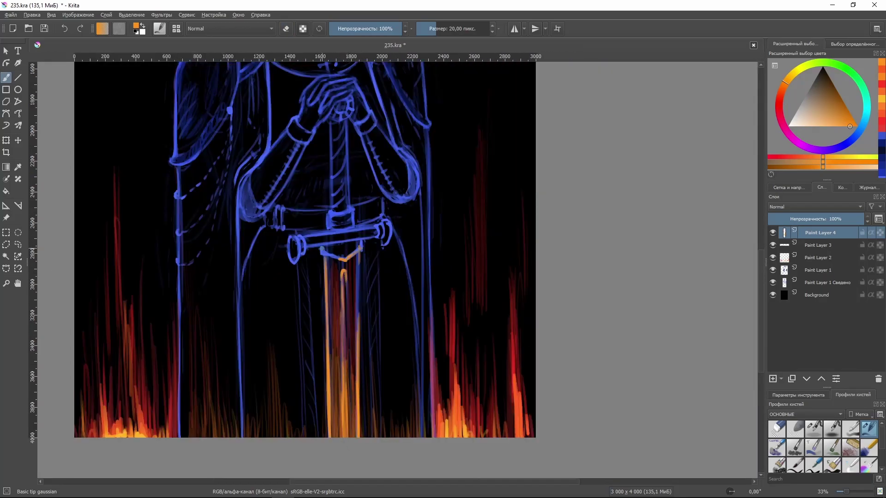
# Zoom around the face to inspect the glow and switch the colour back to red
pyautogui.scroll(-5, 357, 314)
pyautogui.scroll(3, 354, 273)
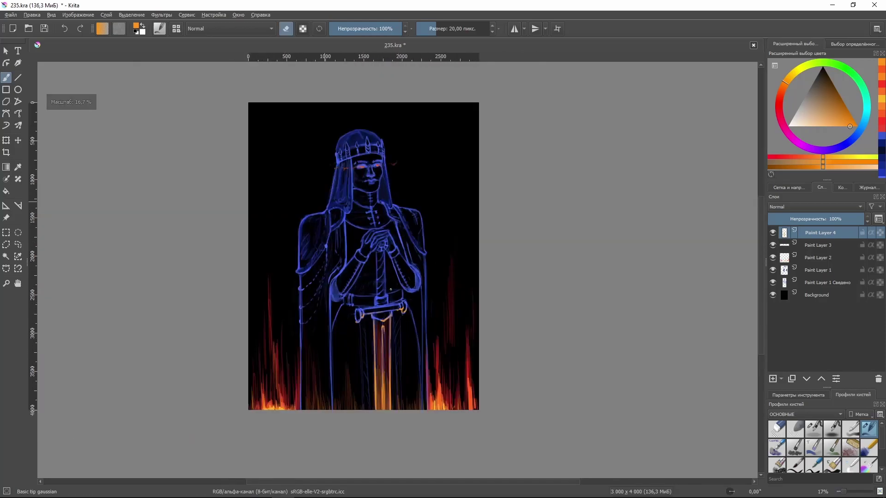
pyautogui.scroll(5, 353, 273)
pyautogui.scroll(-2, 353, 273)
pyautogui.scroll(-3, 354, 273)
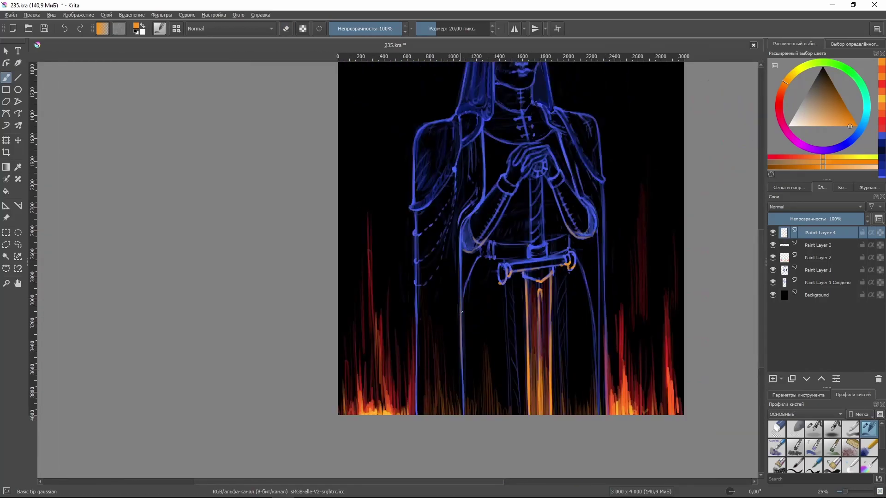
pyautogui.click(779, 100)
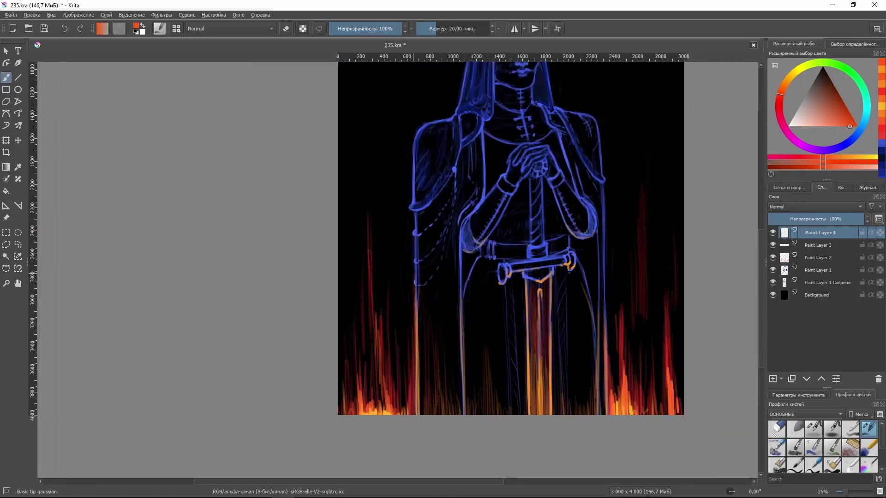
pyautogui.scroll(-2, 462, 400)
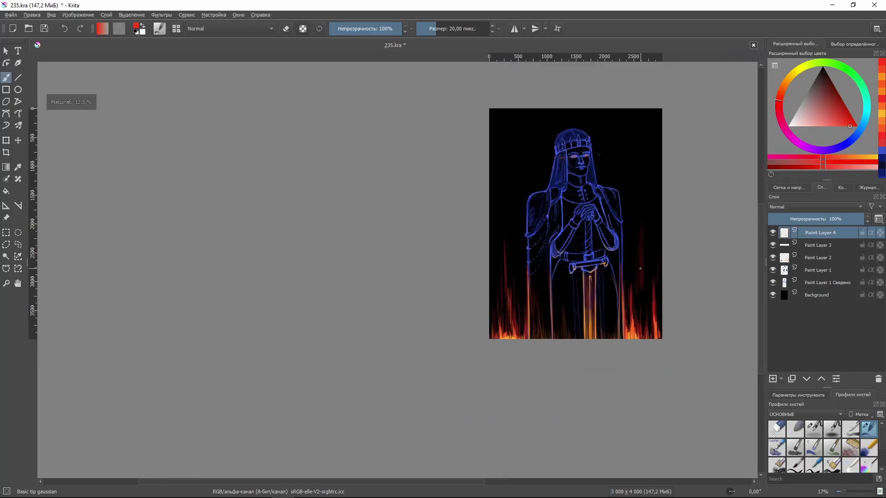
pyautogui.scroll(4, 535, 240)
pyautogui.scroll(3, 535, 240)
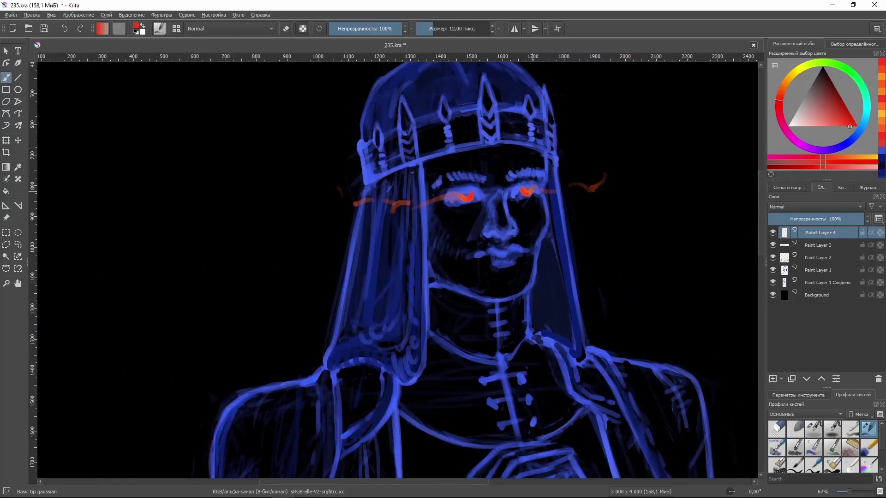
# On a fresh layer, paint gold yellow along the crown band and straighten the view
pyautogui.press('Insert')
pyautogui.scroll(-3, 397, 272)
pyautogui.scroll(1, 398, 272)
pyautogui.moveTo(788, 111); pyautogui.dragTo(789, 75)
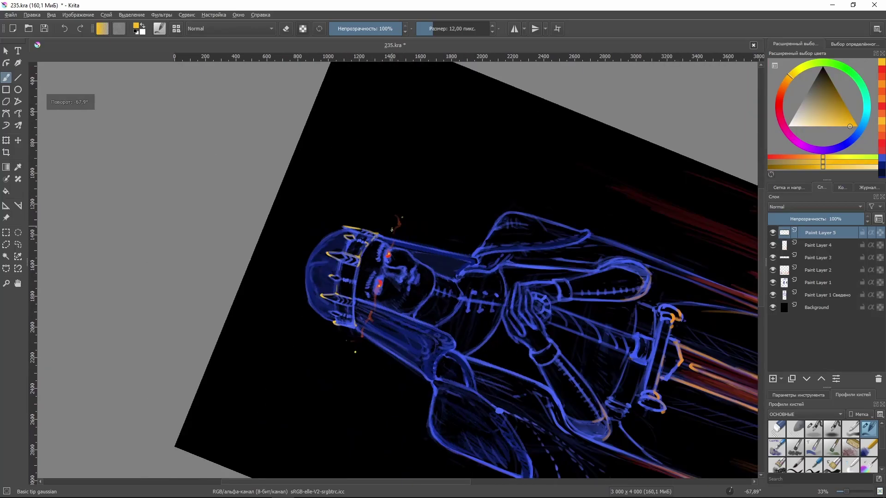
pyautogui.moveTo(373, 238); pyautogui.dragTo(356, 314)
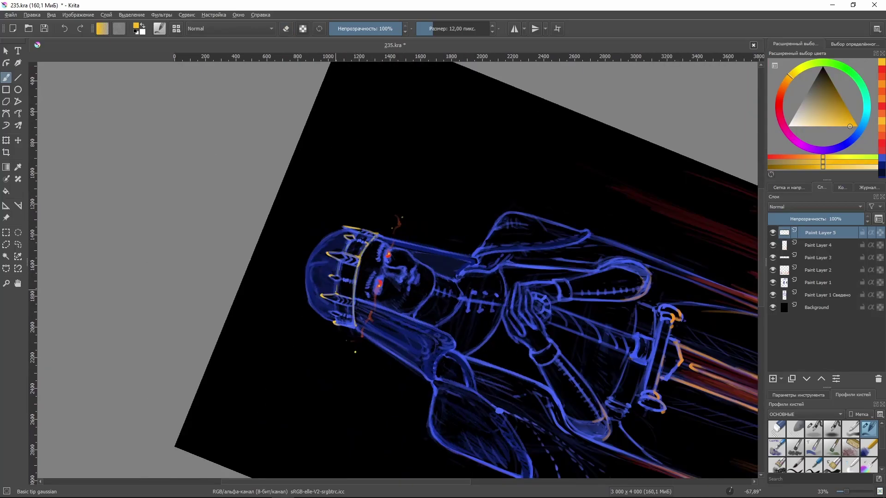
pyautogui.press('5')
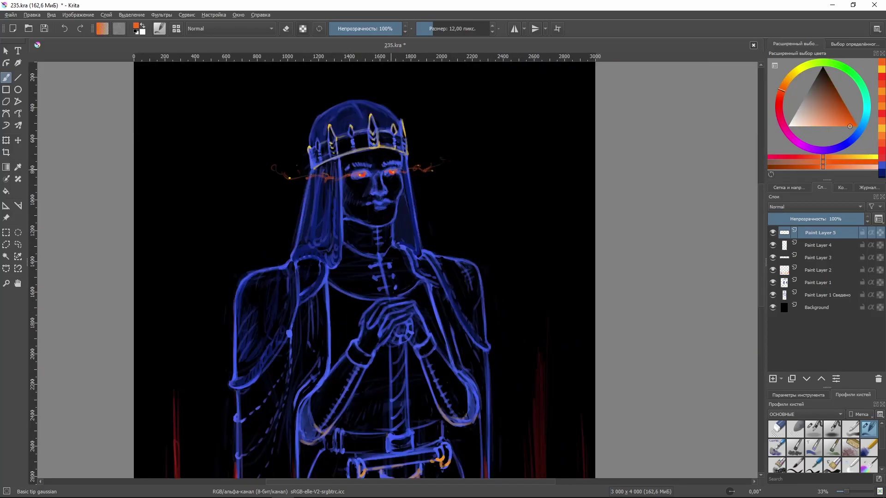
# On a new layer, paint red splashes into the flames
pyautogui.hotkey('ctrl', 'shift', 'n')
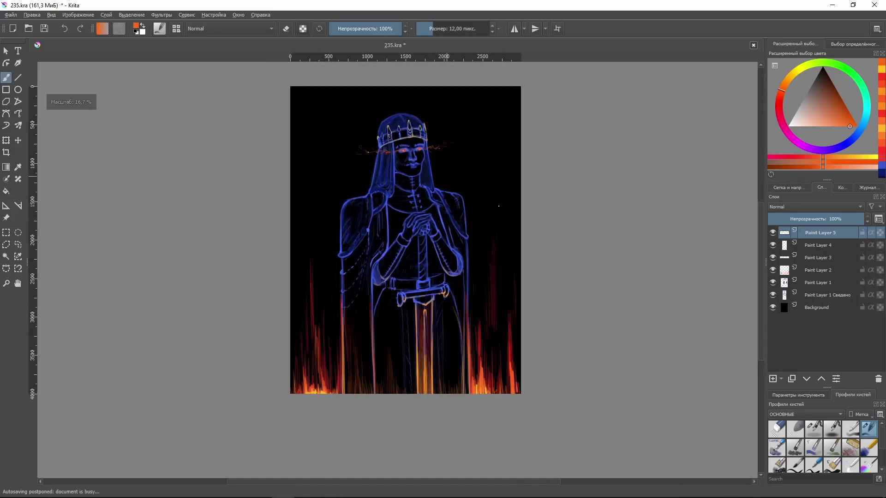
pyautogui.click(844, 108)
pyautogui.keyDown('ctrl'); pyautogui.scroll(1, 395, 452); pyautogui.keyUp('ctrl')
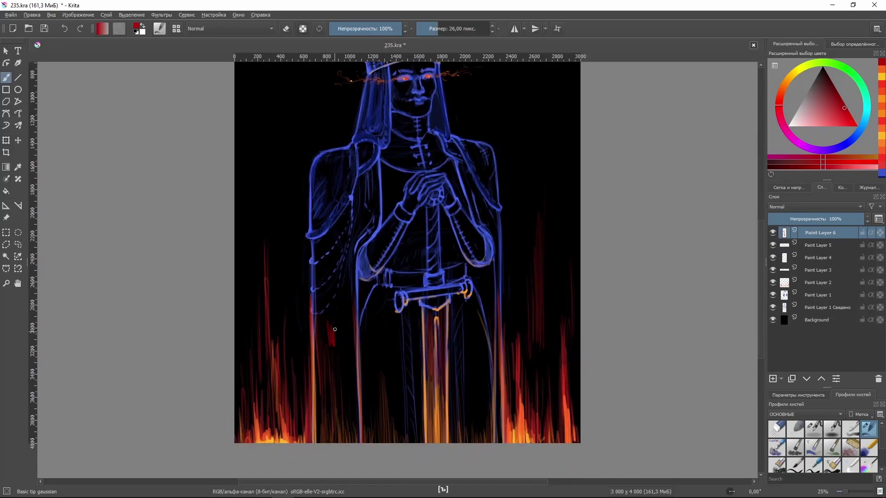
pyautogui.moveTo(344, 314); pyautogui.dragTo(327, 371)
pyautogui.press('2')
pyautogui.scroll(2, 435, 327)
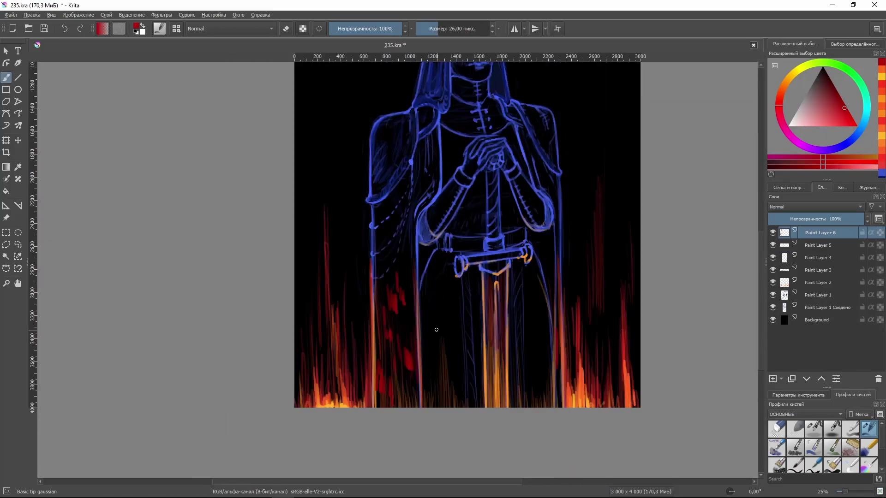
# Zoom out and move around the canvas to review the whole figure
pyautogui.press('2')
pyautogui.press('2')
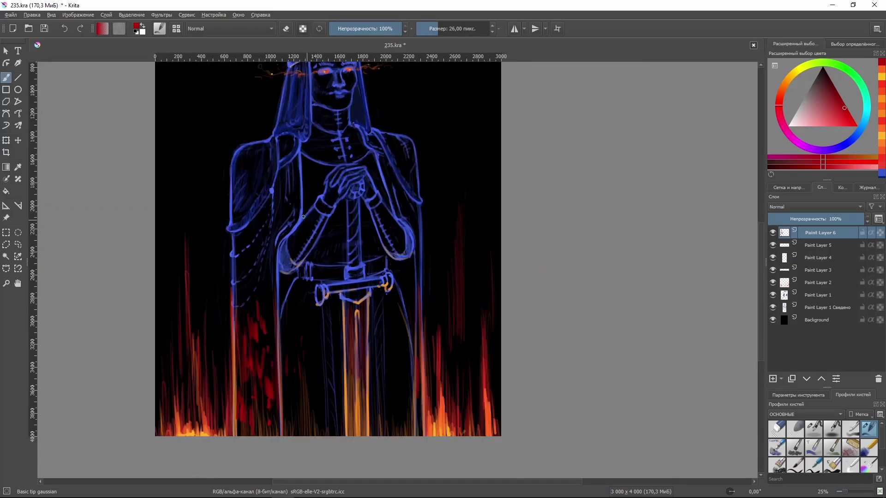
pyautogui.scroll(-3, 244, 151)
pyautogui.scroll(1, 415, 230)
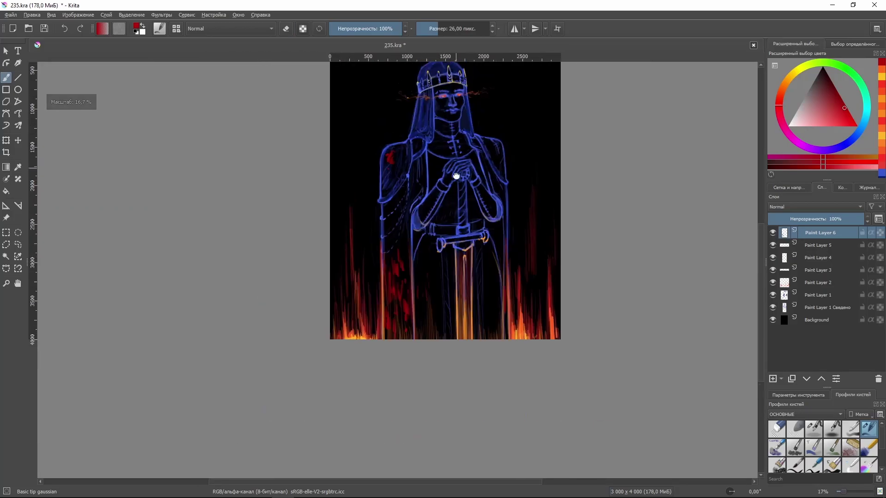
pyautogui.scroll(1, 445, 294)
pyautogui.scroll(1, 446, 294)
pyautogui.scroll(-4, 429, 249)
pyautogui.scroll(3, 414, 206)
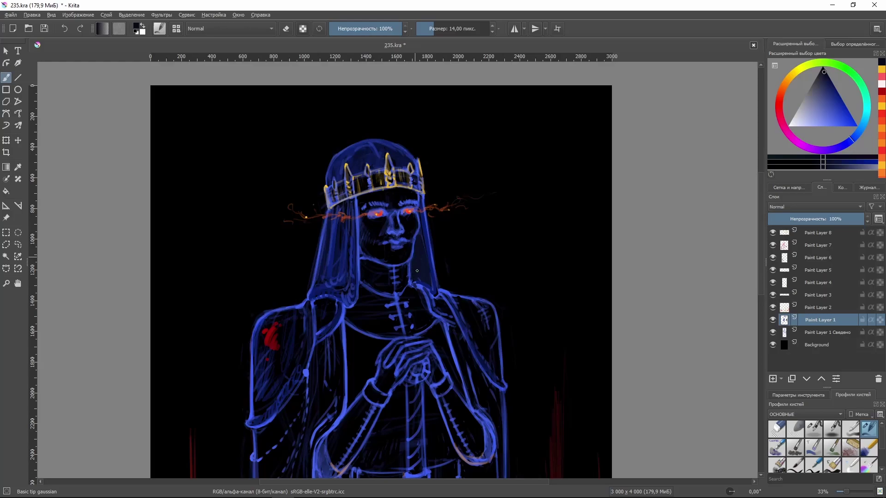
# Paint a dark blue stroke over the figure and rotate the canvas view
pyautogui.keyDown('ctrl'); pyautogui.click(420, 233); pyautogui.keyUp('ctrl')
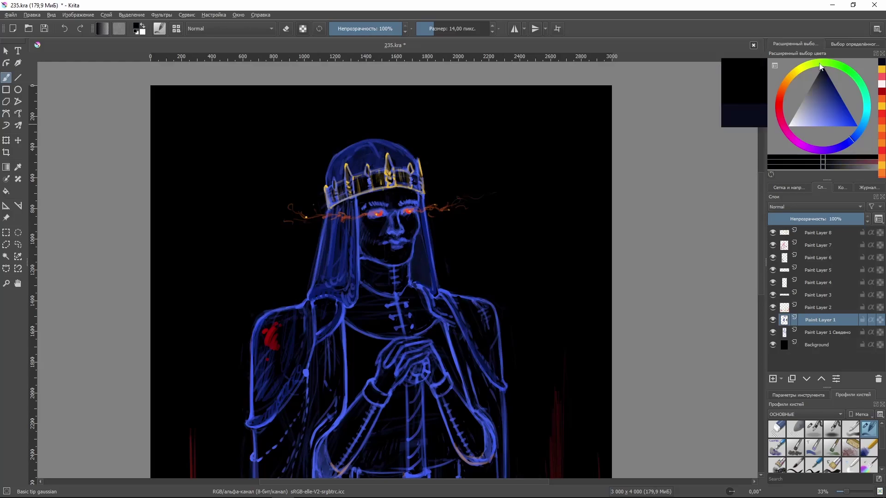
pyautogui.keyDown('ctrl'); pyautogui.click(515, 151); pyautogui.keyUp('ctrl')
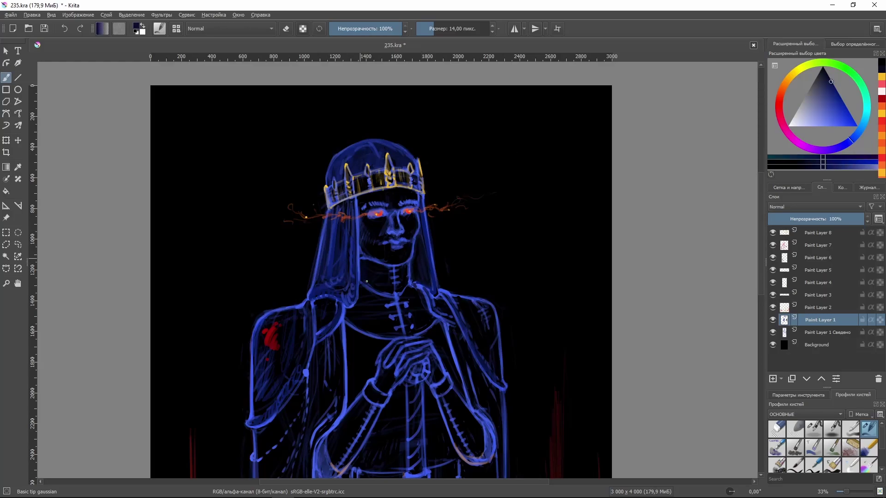
pyautogui.moveTo(366, 281); pyautogui.dragTo(391, 295)
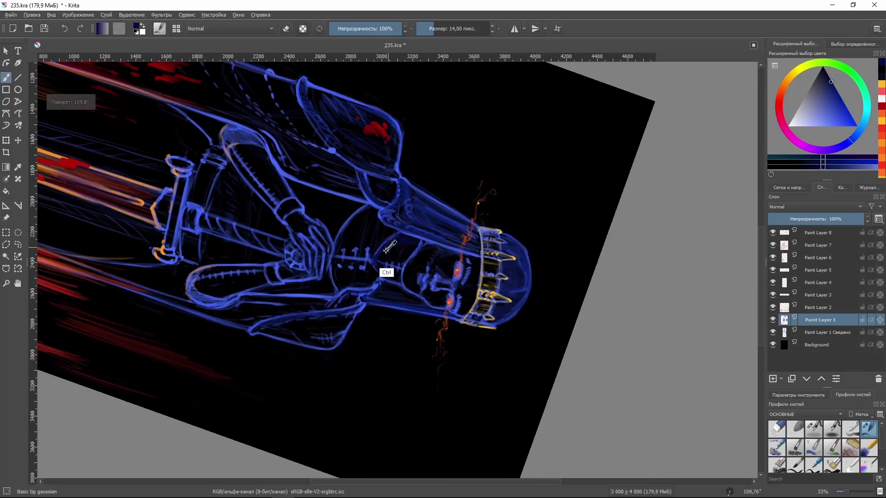
pyautogui.keyDown('ctrl'); pyautogui.click(410, 283); pyautogui.keyUp('ctrl')
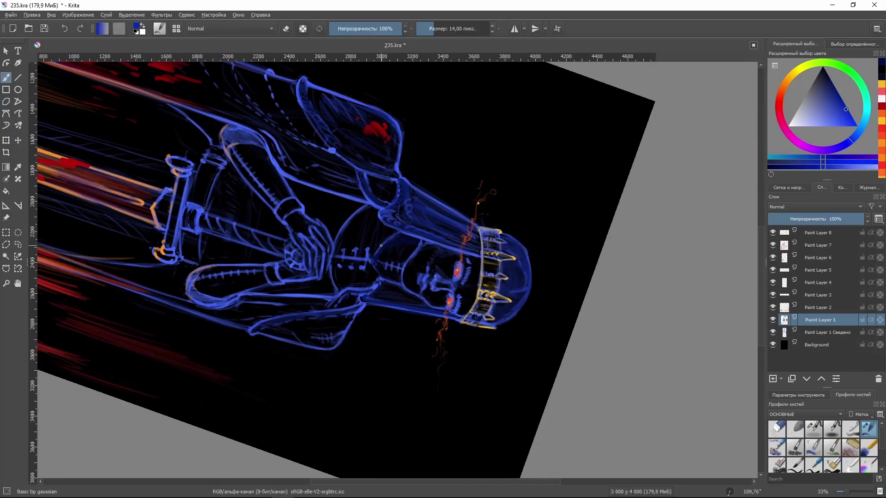
pyautogui.moveTo(371, 328); pyautogui.dragTo(507, 203)
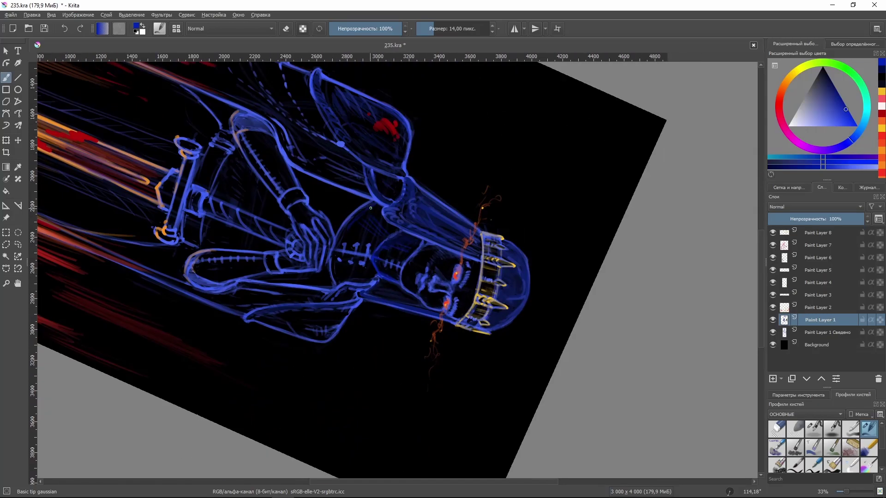
pyautogui.scroll(-5, 507, 204)
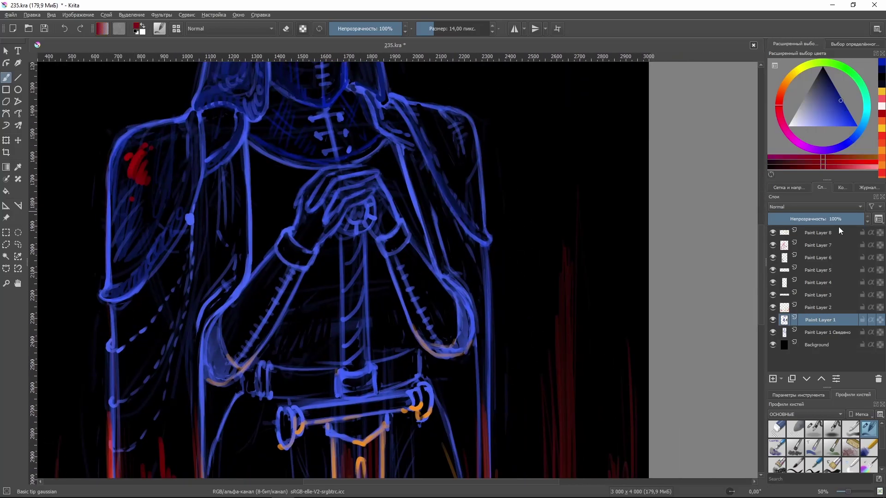
# Select Paint Layer 8 and sample a red colour from the painting
pyautogui.click(817, 245)
pyautogui.press('-')
pyautogui.click(798, 257)
pyautogui.press('e')
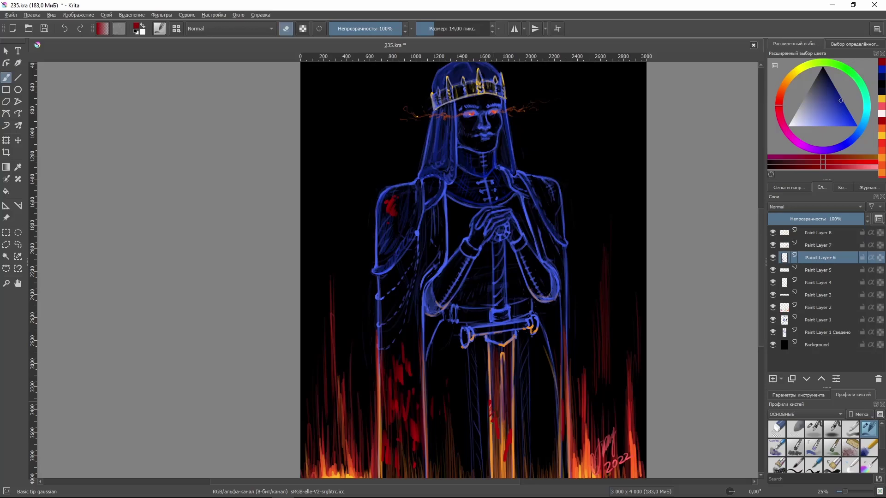
pyautogui.click(817, 233)
pyautogui.moveTo(805, 147); pyautogui.dragTo(785, 110)
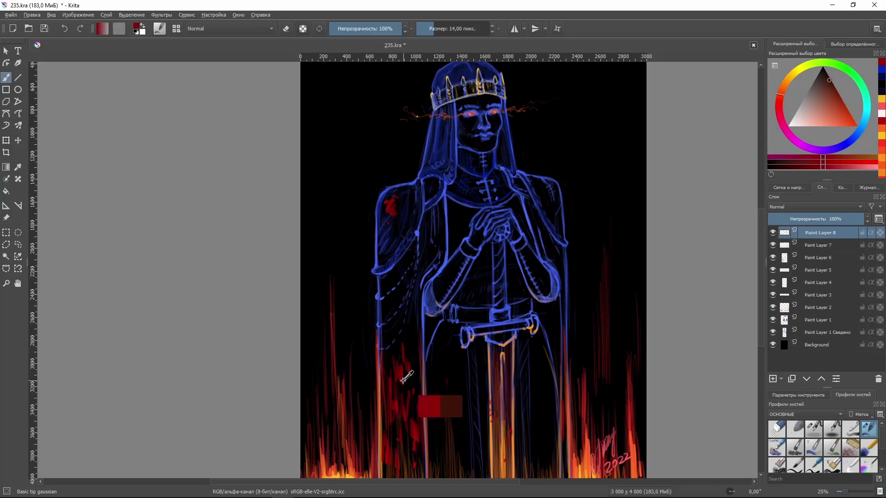
# Zoom in on the clasped hands and paint a red ring at the sword pommel
pyautogui.press('1')
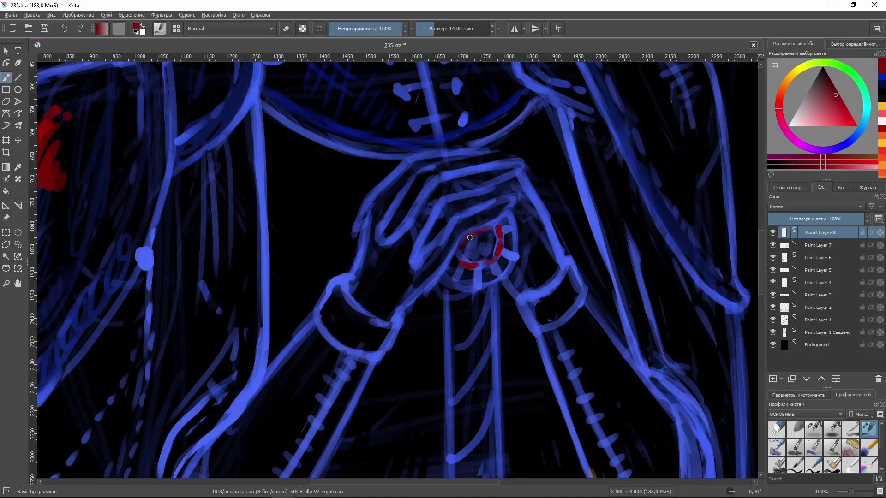
pyautogui.moveTo(475, 231)
pyautogui.mouseDown()
pyautogui.moveTo(480, 259)
pyautogui.moveTo(466, 253)
pyautogui.moveTo(478, 237)
pyautogui.moveTo(410, 189)
pyautogui.moveTo(409, 175)
pyautogui.moveTo(423, 166)
pyautogui.mouseUp()
pyautogui.click(844, 116)
pyautogui.click(805, 126)
pyautogui.press('[')
pyautogui.press('e')
pyautogui.click(838, 97)
pyautogui.press('e')
pyautogui.press('e')
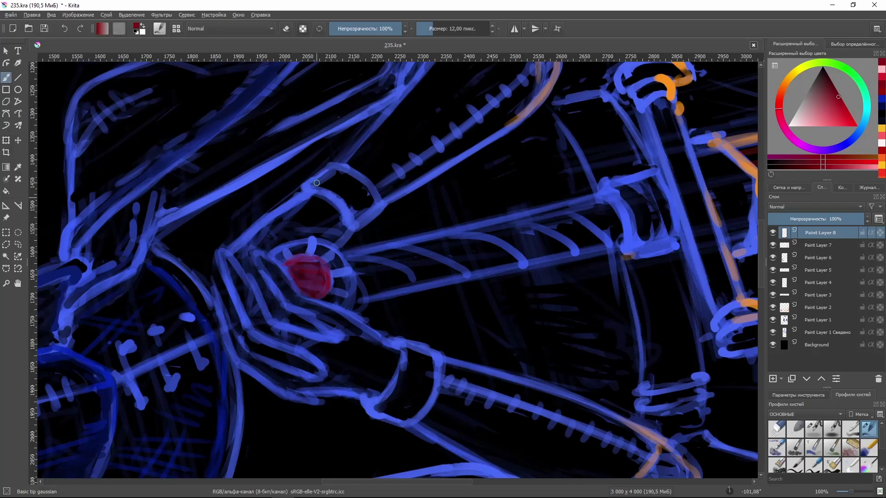
pyautogui.press('5')
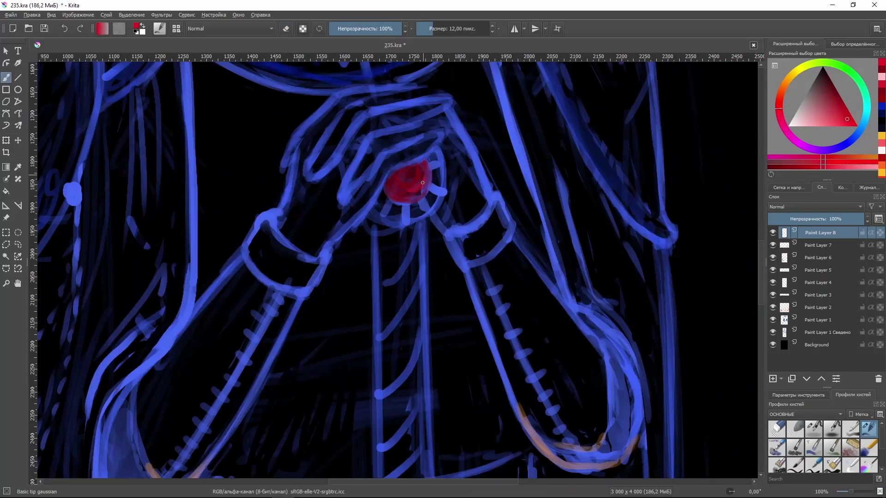
# Add dark red detail and a pink highlight to the gem, then save the painting
pyautogui.keyDown('ctrl'); pyautogui.click(426, 189); pyautogui.keyUp('ctrl')
pyautogui.press('[')
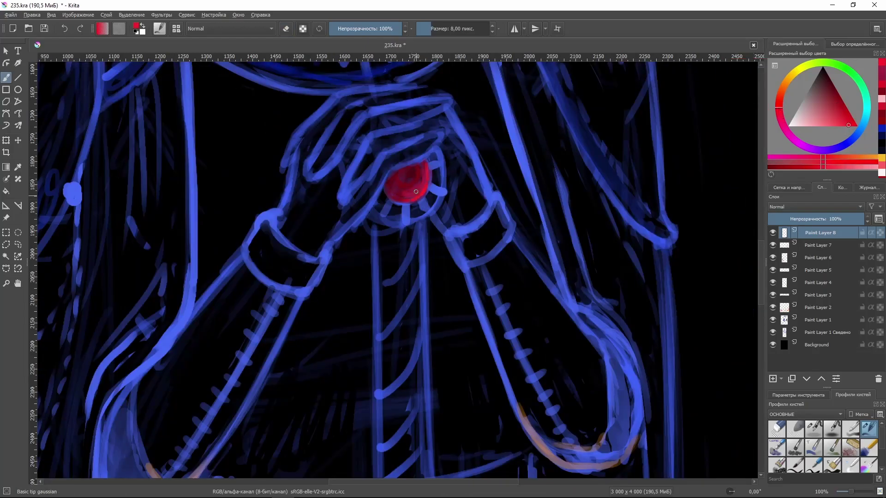
pyautogui.moveTo(418, 171); pyautogui.dragTo(397, 196)
pyautogui.click(813, 125)
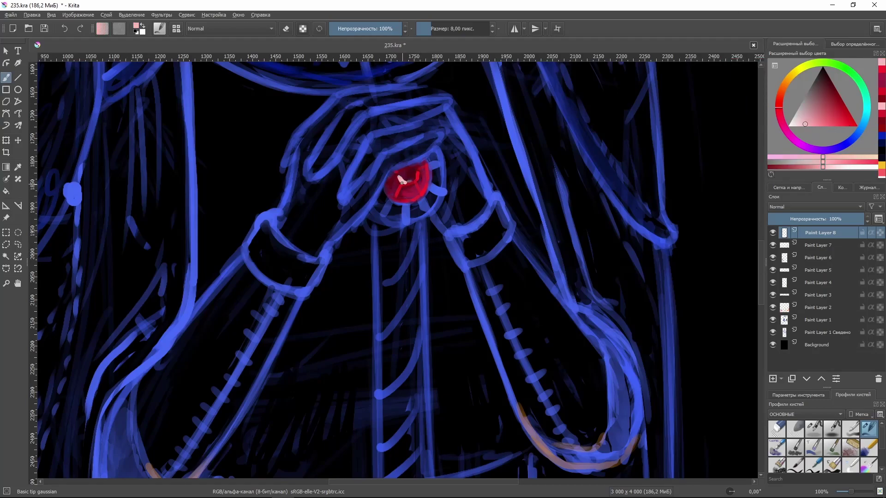
pyautogui.scroll(-3, 488, 280)
pyautogui.scroll(-2, 487, 280)
pyautogui.hotkey('ctrl', 's')
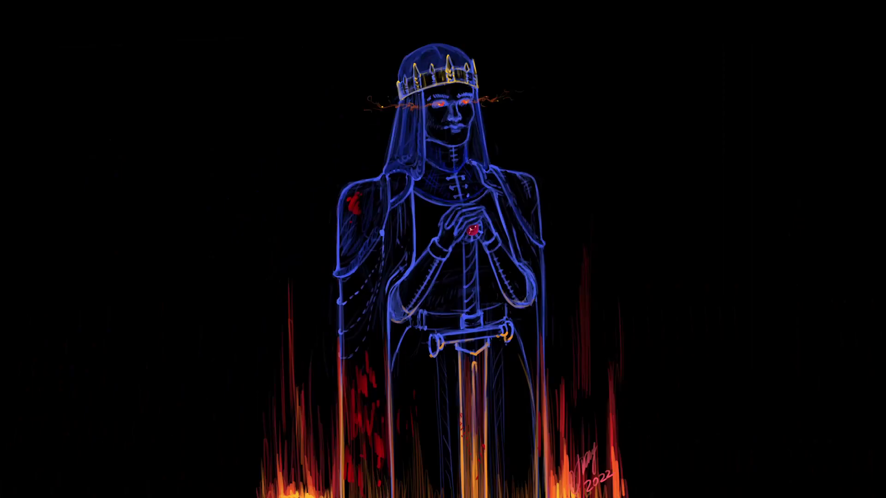